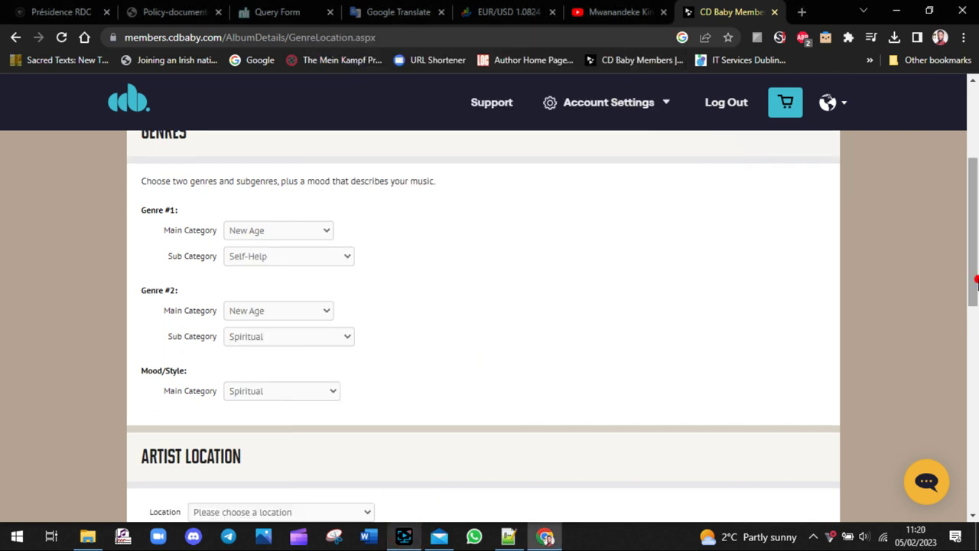
# - Review the main categories and subcategories chosen for Genre #1 and Genre #2, plus the Mood/Style setting
pyautogui.moveTo(975, 278); pyautogui.dragTo(977, 234)
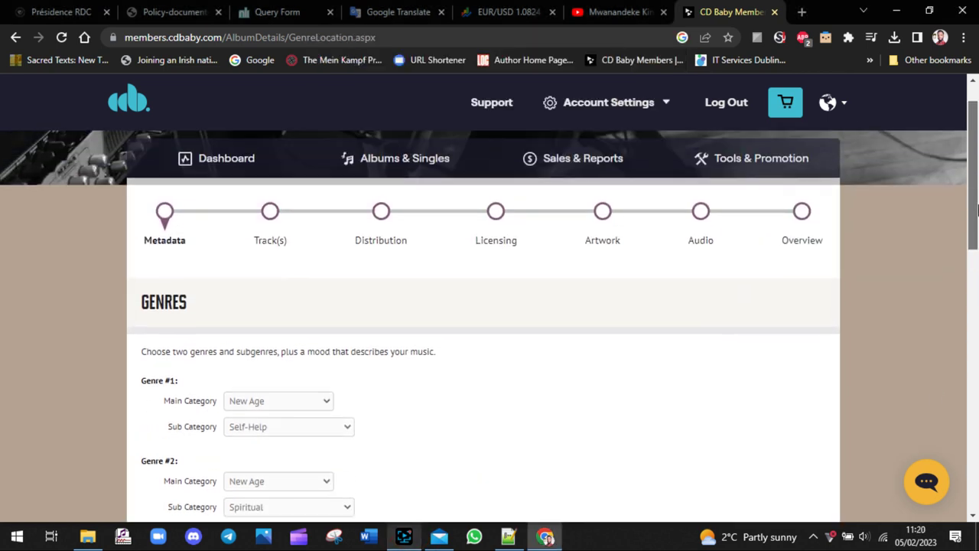
pyautogui.scroll(-2, 362, 211)
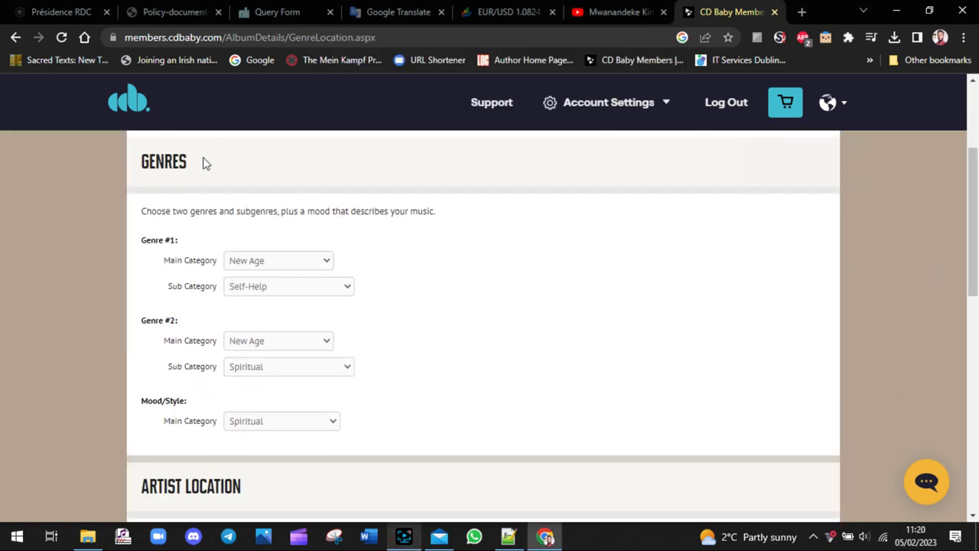
pyautogui.moveTo(203, 163); pyautogui.dragTo(46, 180)
pyautogui.moveTo(192, 236); pyautogui.dragTo(115, 239)
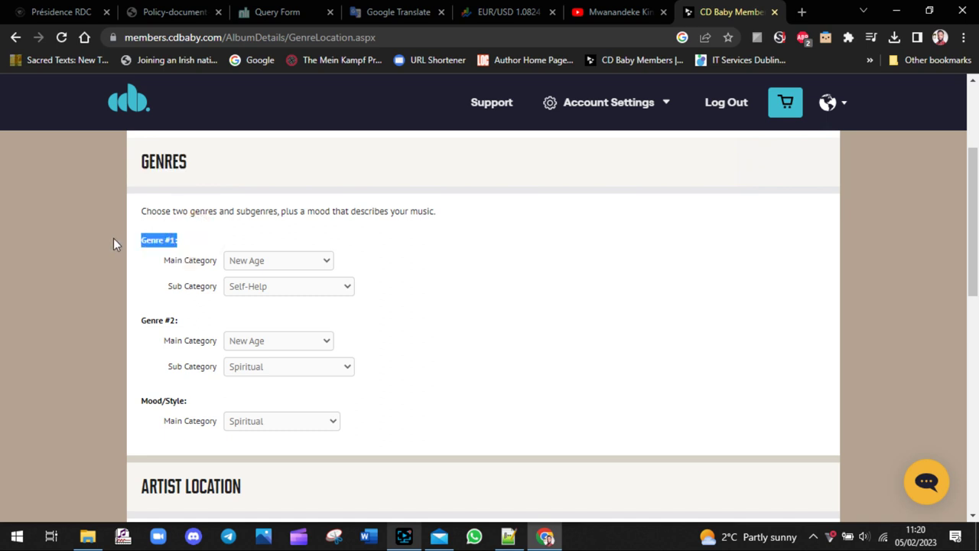
pyautogui.click(156, 255)
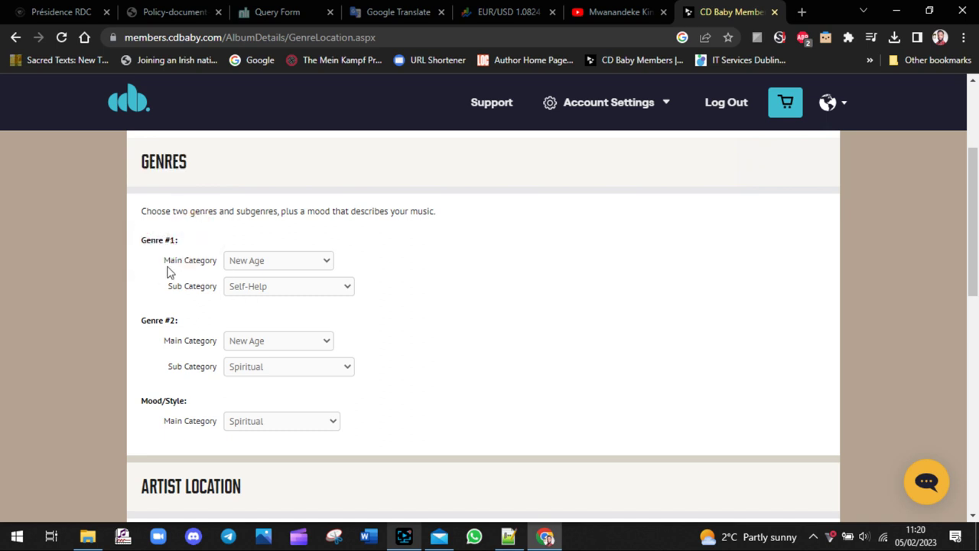
pyautogui.moveTo(155, 260); pyautogui.dragTo(356, 310)
pyautogui.click(417, 337)
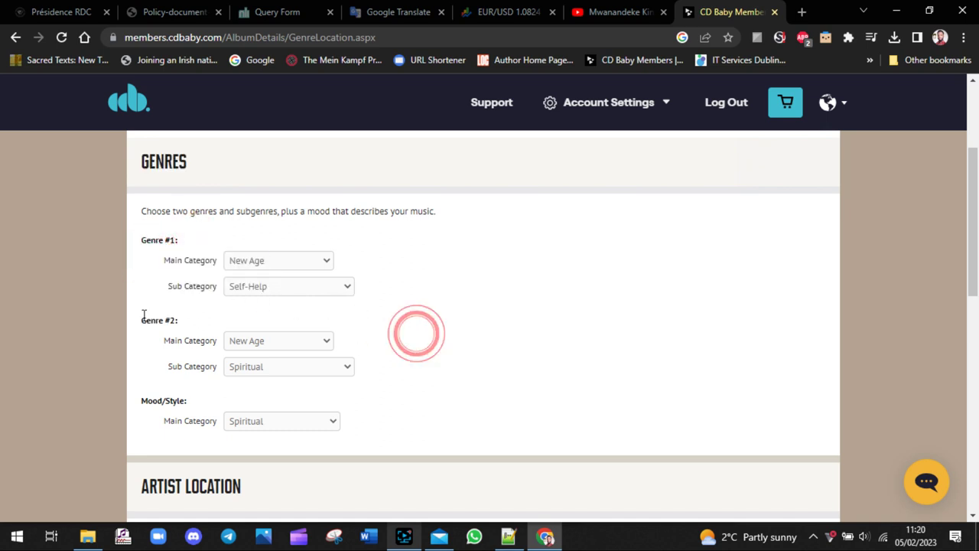
pyautogui.moveTo(140, 320); pyautogui.dragTo(353, 379)
pyautogui.click(463, 414)
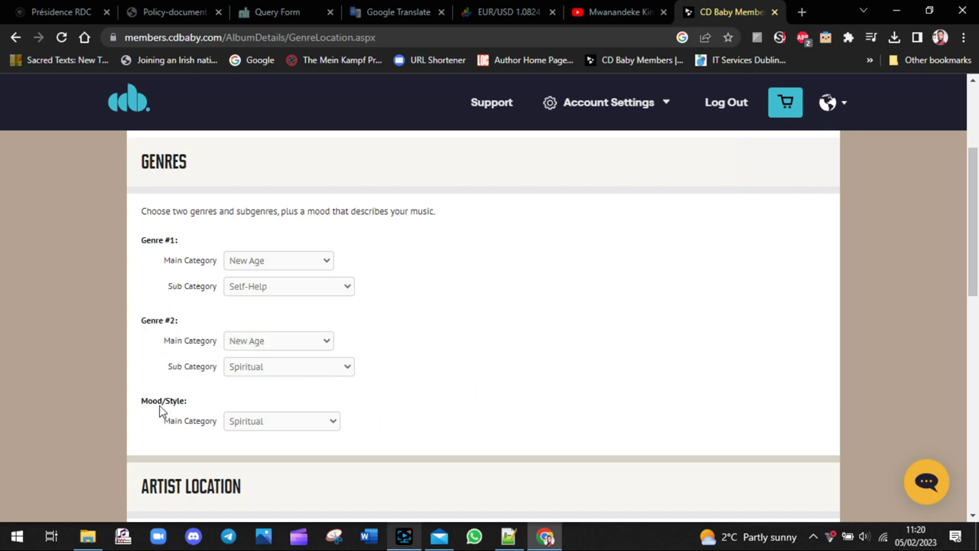
pyautogui.moveTo(136, 405); pyautogui.dragTo(259, 421)
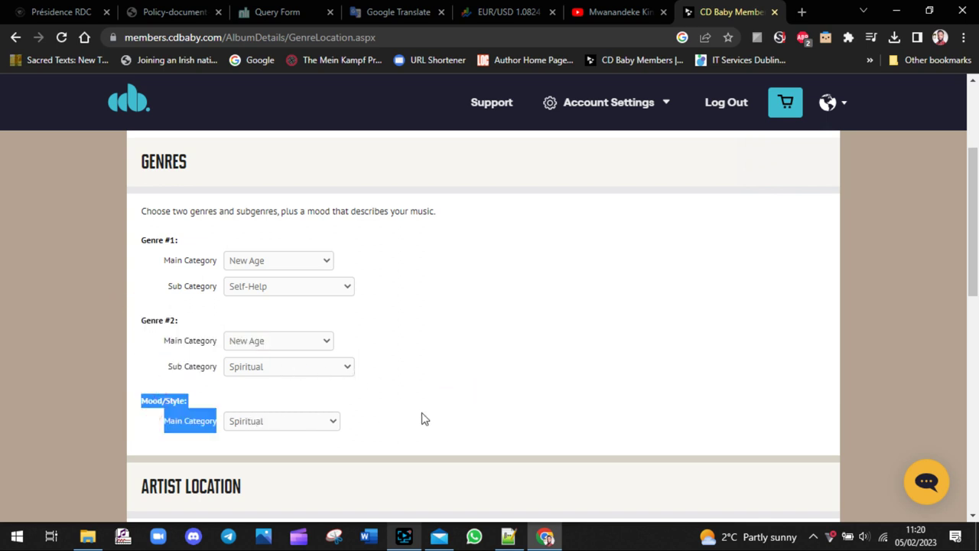
pyautogui.click(488, 399)
# - Set the artist location to IRELAND
pyautogui.scroll(-4, 964, 322)
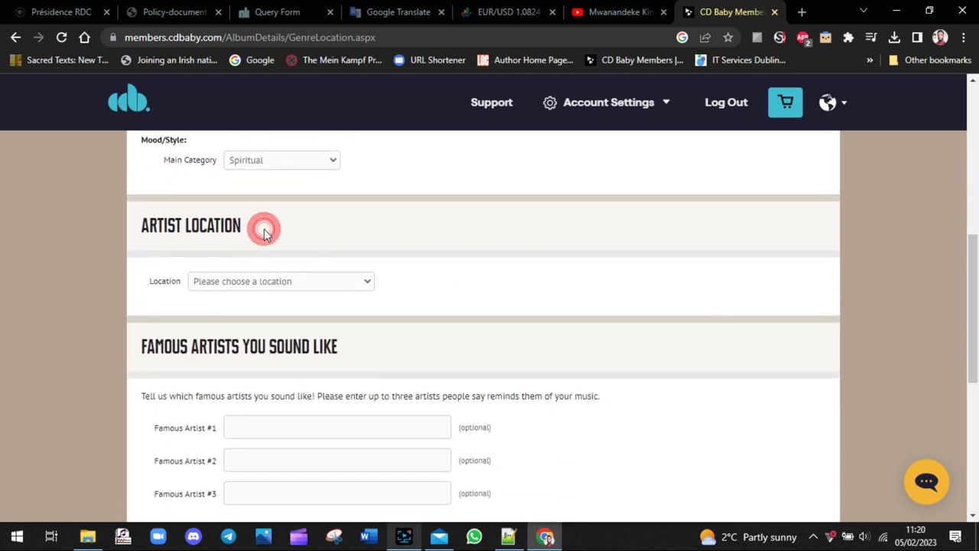
pyautogui.moveTo(264, 233); pyautogui.dragTo(2, 237)
pyautogui.click(361, 240)
pyautogui.click(354, 287)
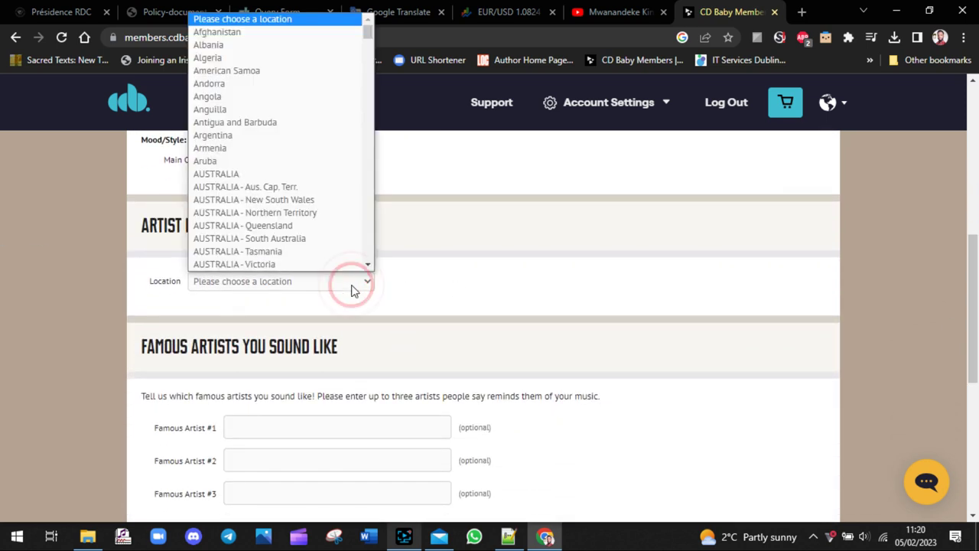
pyautogui.press('i')
pyautogui.press('i')
pyautogui.press('i')
pyautogui.press('i')
pyautogui.press('i')
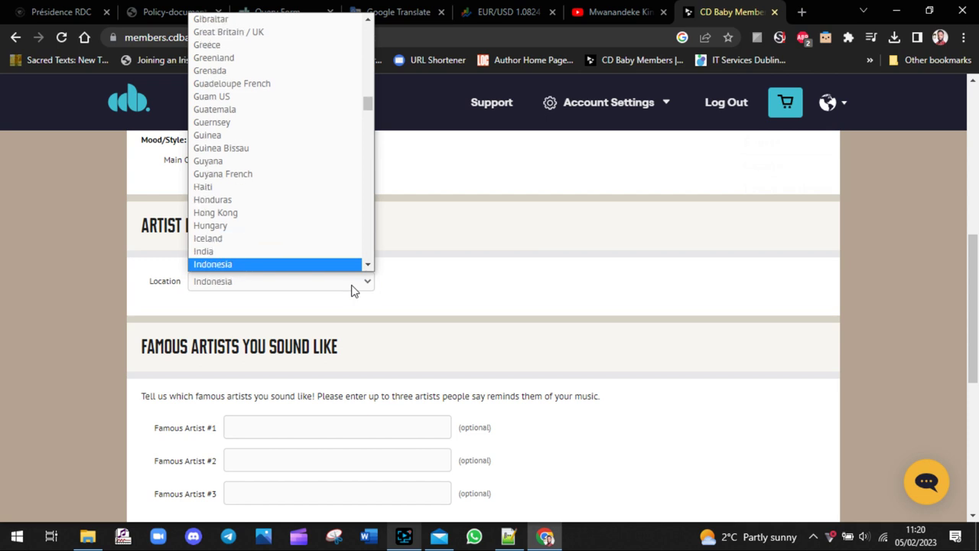
pyautogui.press('i')
pyautogui.press('Return')
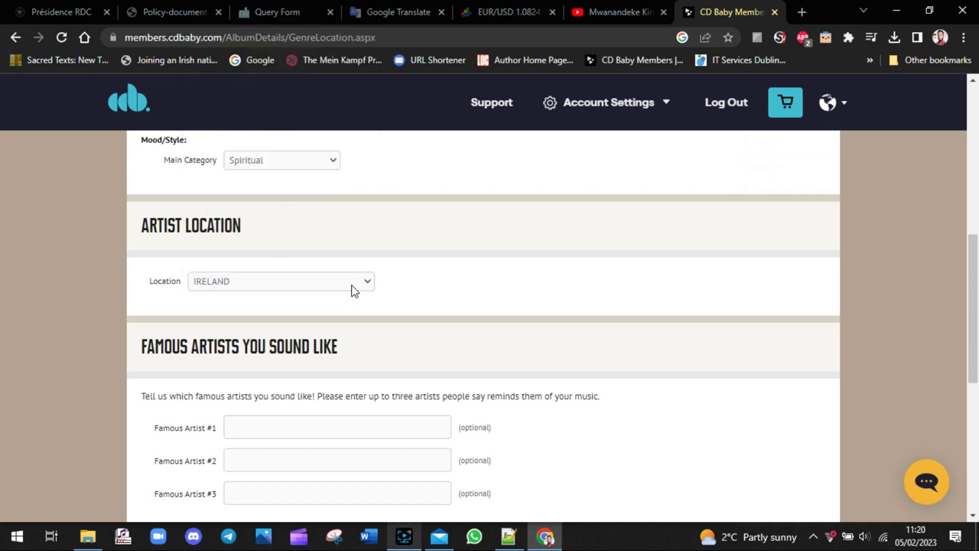
pyautogui.click(639, 303)
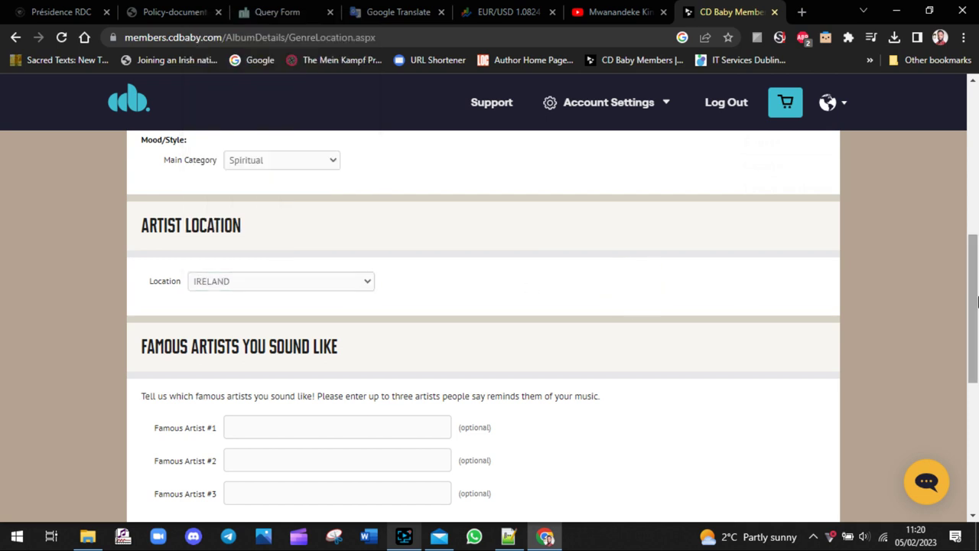
# - Switch to Notepad++ and add the line "YOUR CHOICE TO ADD THIS LAST SECTION HERE" below the CLARIFICATION line, followed by a new line
pyautogui.scroll(-2, 970, 299)
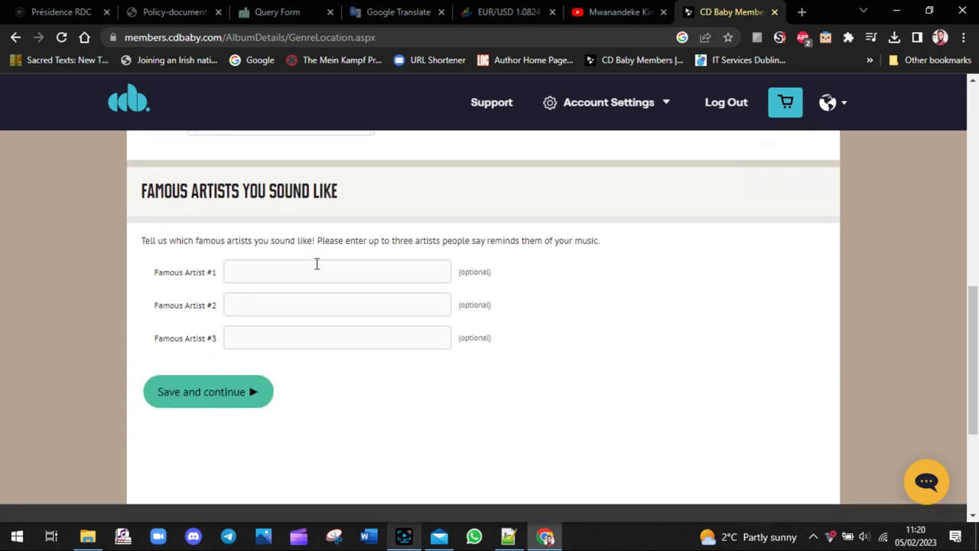
pyautogui.moveTo(350, 200); pyautogui.dragTo(106, 217)
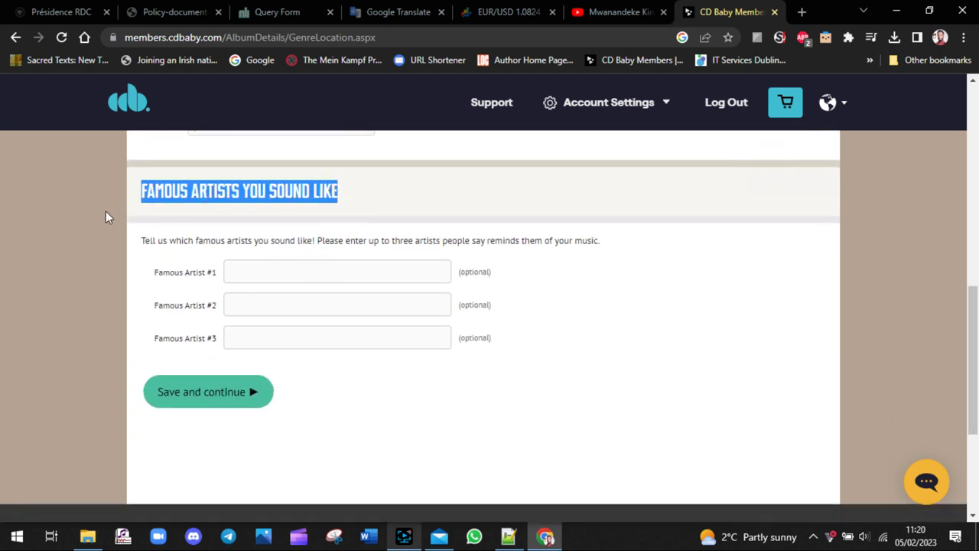
pyautogui.click(395, 196)
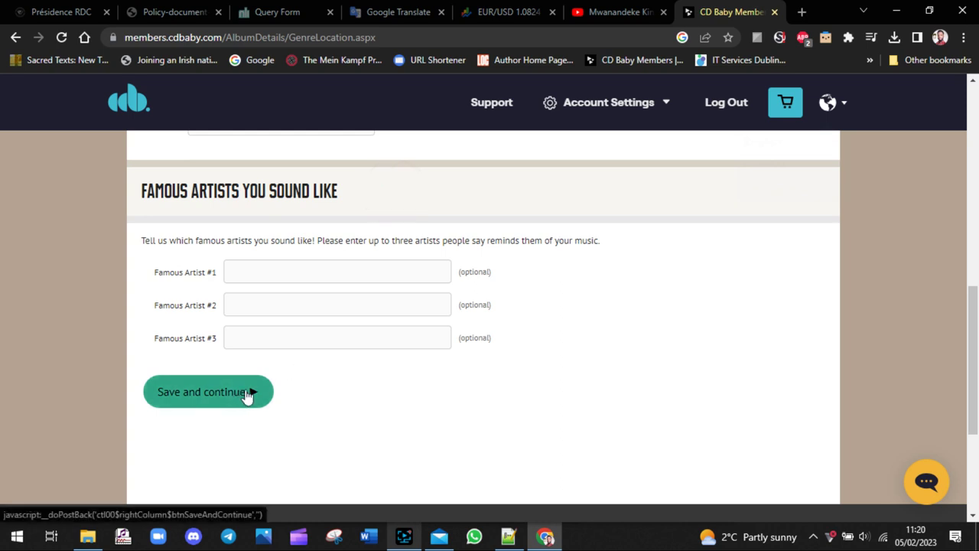
pyautogui.click(508, 537)
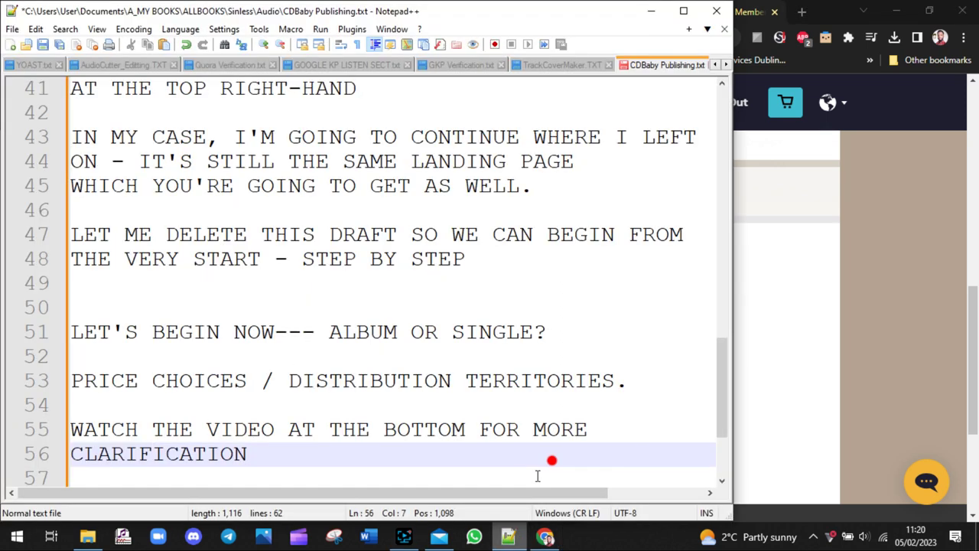
pyautogui.click(552, 460)
pyautogui.press('Return')
pyautogui.press('Return')
pyautogui.press('Return')
pyautogui.write('Y')
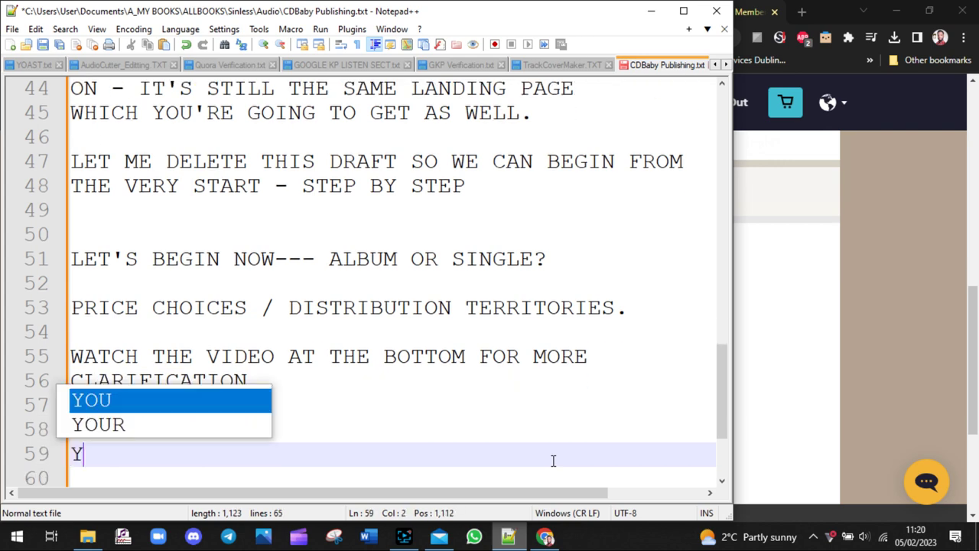
pyautogui.write('OUR CHOIC')
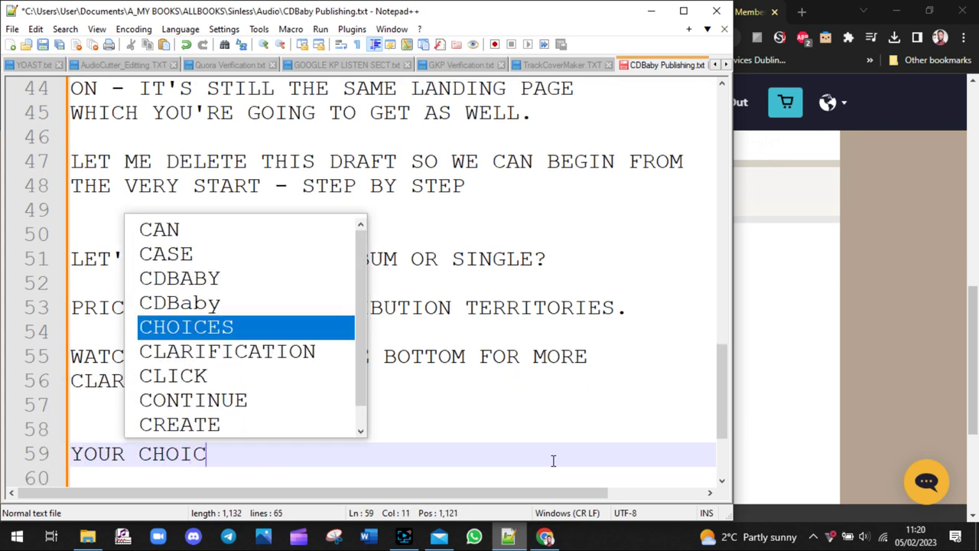
pyautogui.write('E TO ADD ')
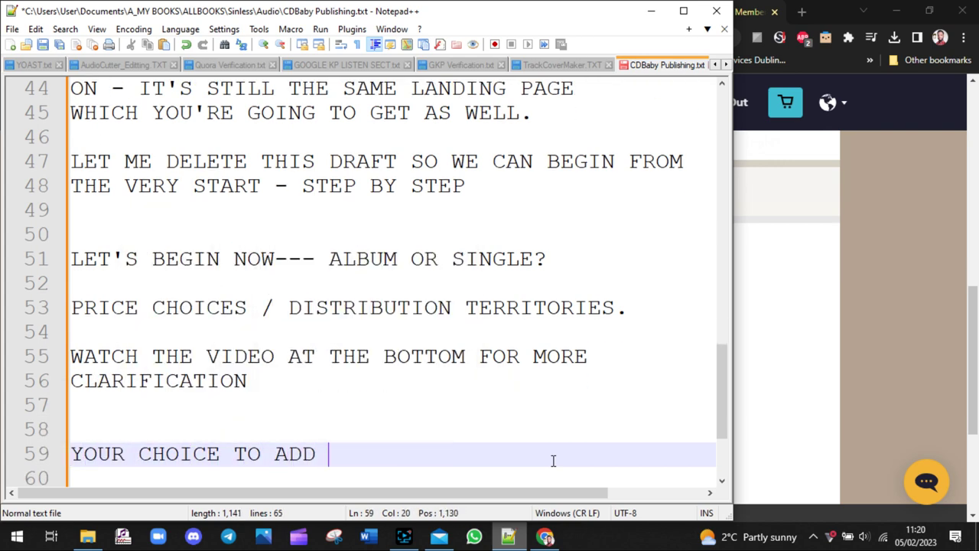
pyautogui.write('THIS LAST ')
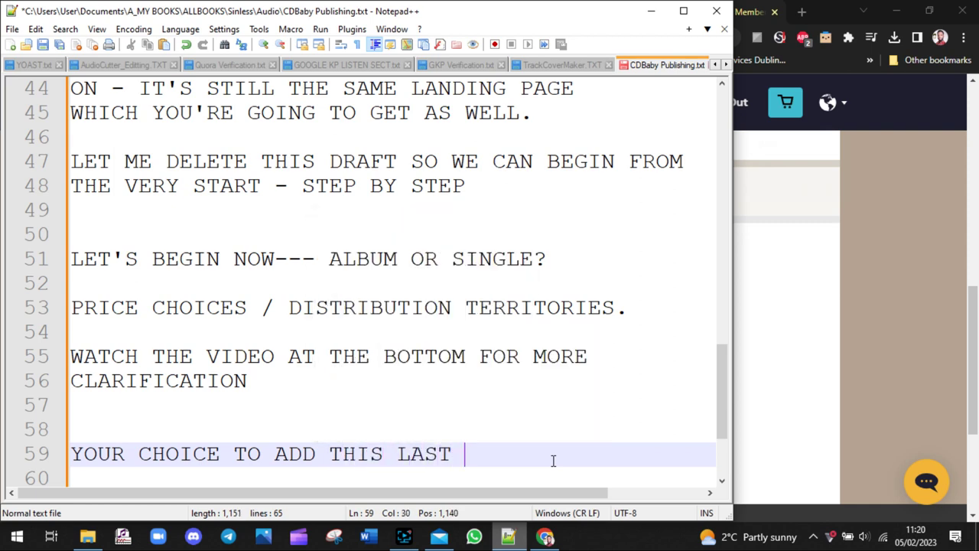
pyautogui.write('SECTION HE')
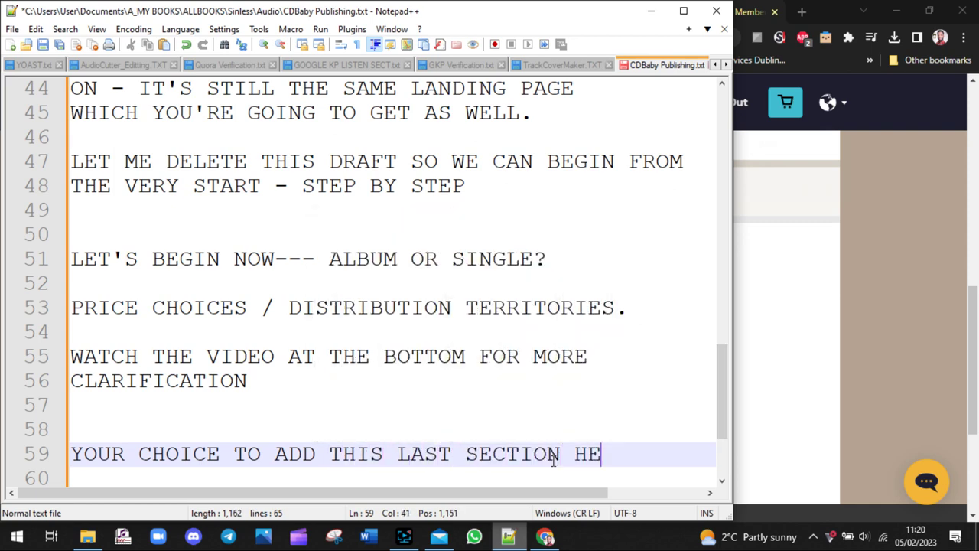
pyautogui.write('RE')
pyautogui.press('Return')
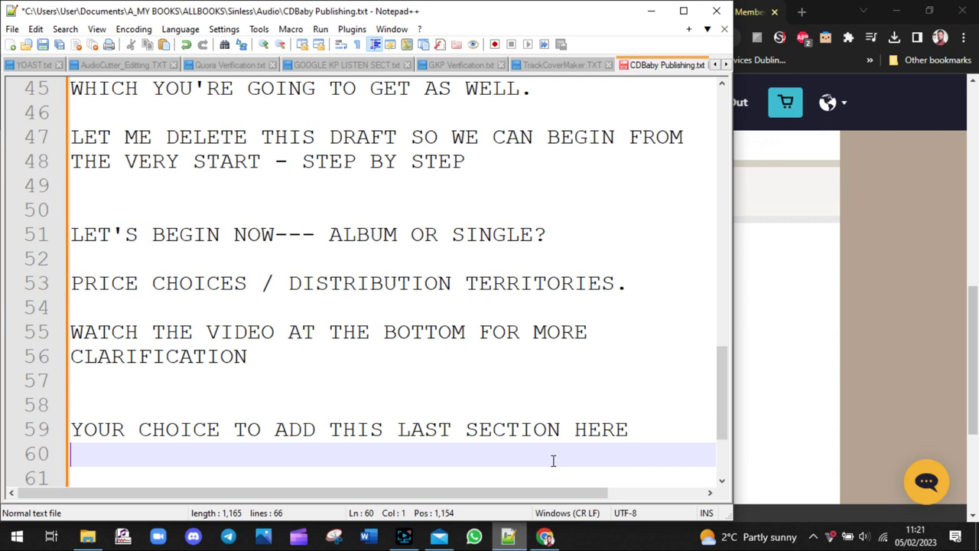
# - Return to the CD Baby page in Chrome and save the genre and location details with the optional famous artists left blank
pyautogui.click(807, 365)
pyautogui.moveTo(353, 196); pyautogui.dragTo(96, 210)
pyautogui.click(393, 199)
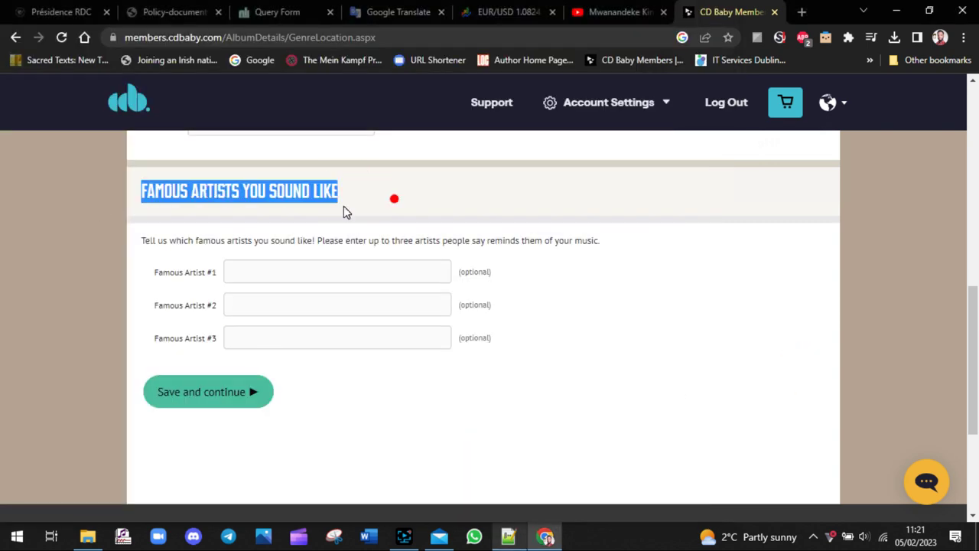
pyautogui.click(231, 405)
pyautogui.moveTo(972, 421); pyautogui.dragTo(976, 389)
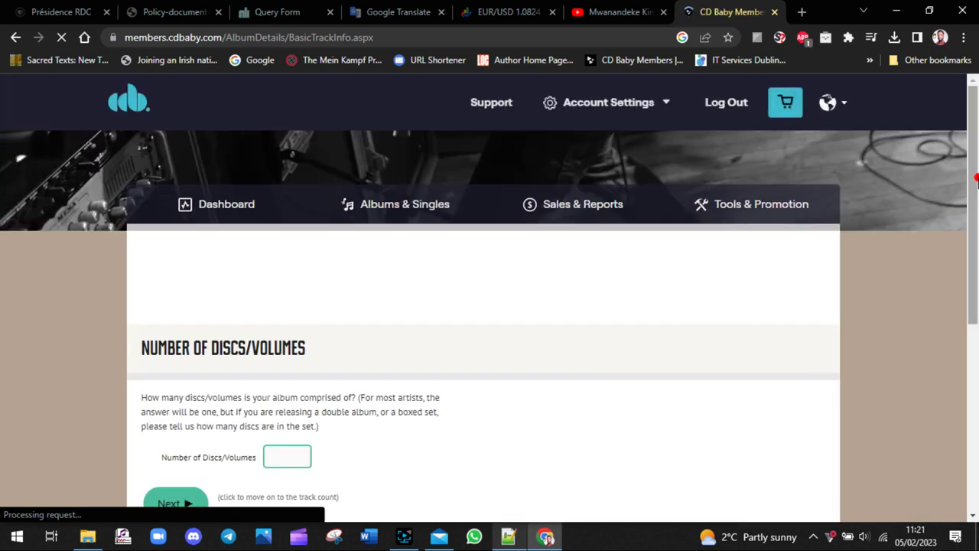
# - Set the number of discs/volumes to 1 and proceed to the track count
pyautogui.scroll(-2, 970, 176)
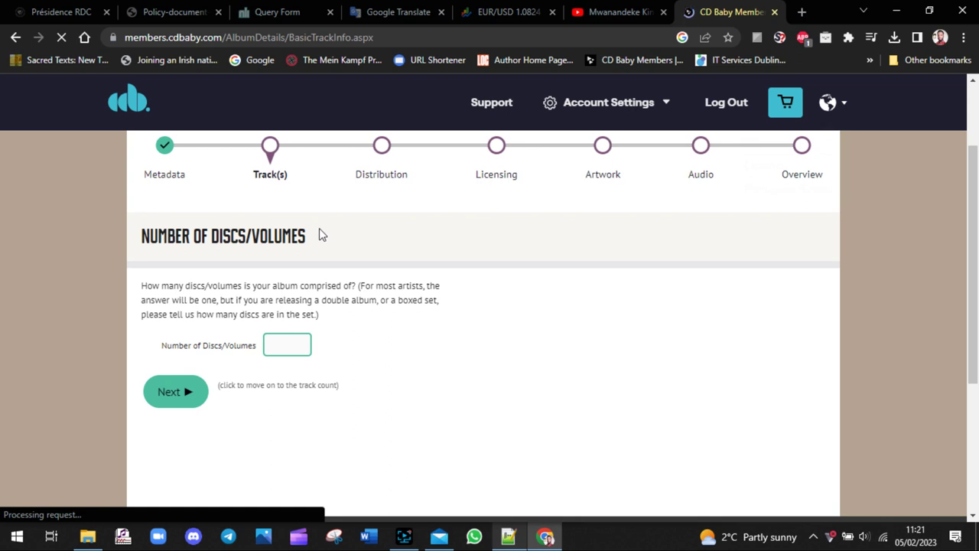
pyautogui.moveTo(321, 234); pyautogui.dragTo(136, 241)
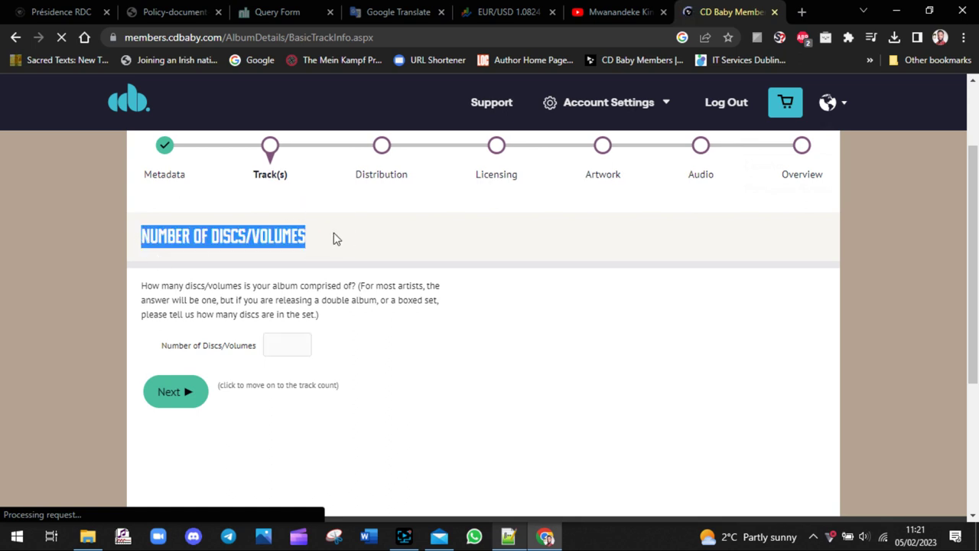
pyautogui.click(355, 262)
pyautogui.moveTo(140, 285); pyautogui.dragTo(301, 329)
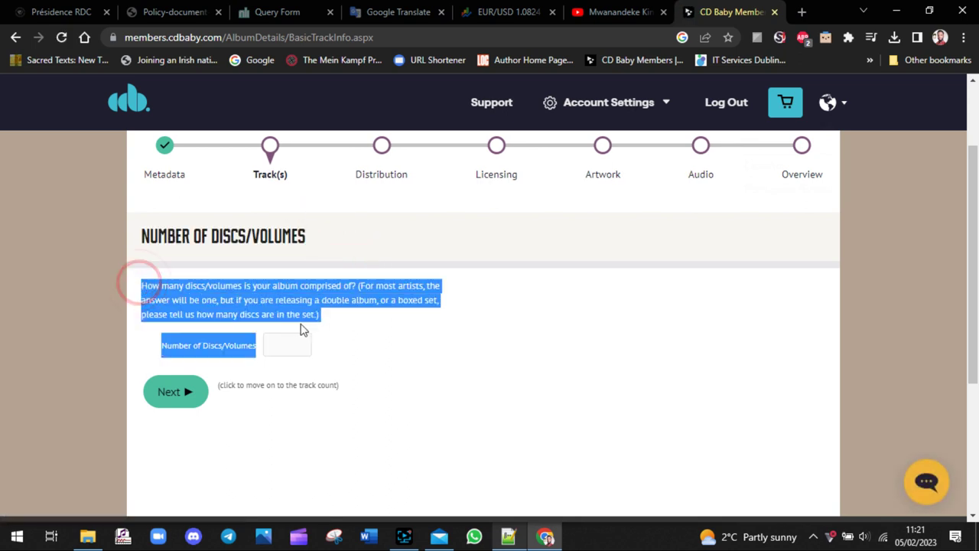
pyautogui.click(345, 331)
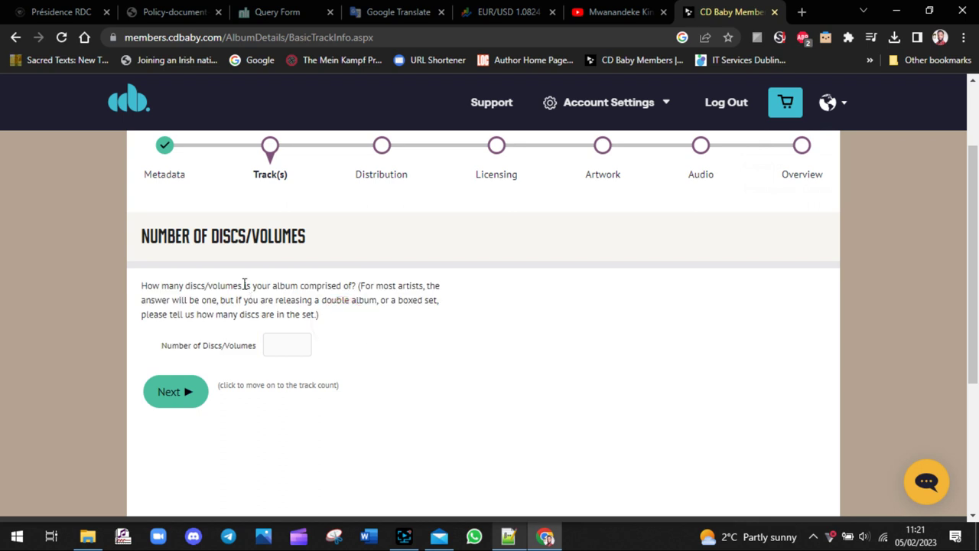
pyautogui.moveTo(243, 285); pyautogui.dragTo(186, 284)
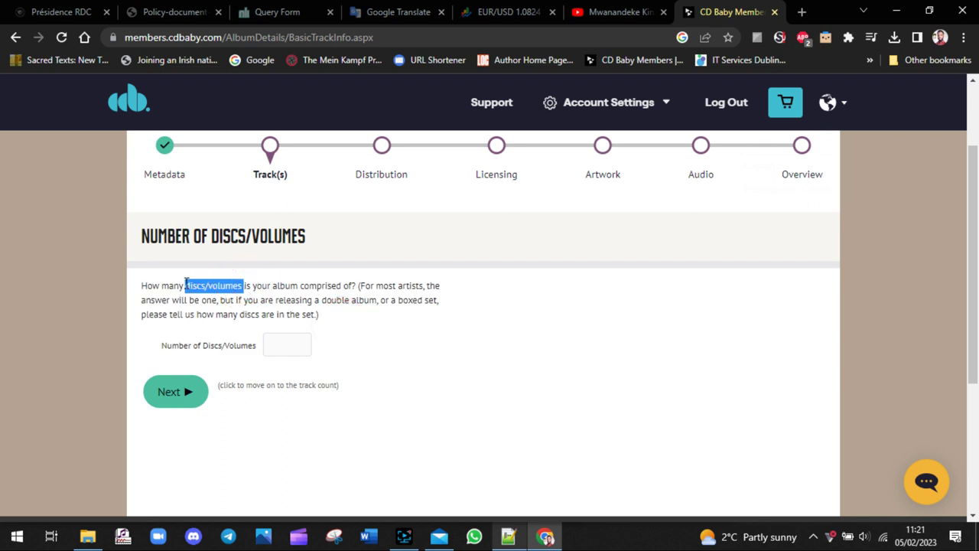
pyautogui.click(287, 342)
pyautogui.write('1')
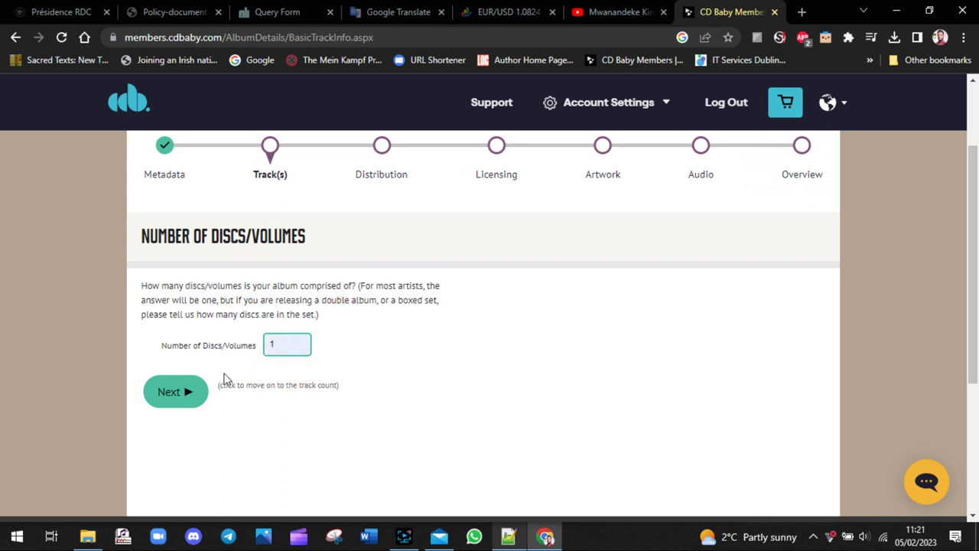
pyautogui.click(169, 399)
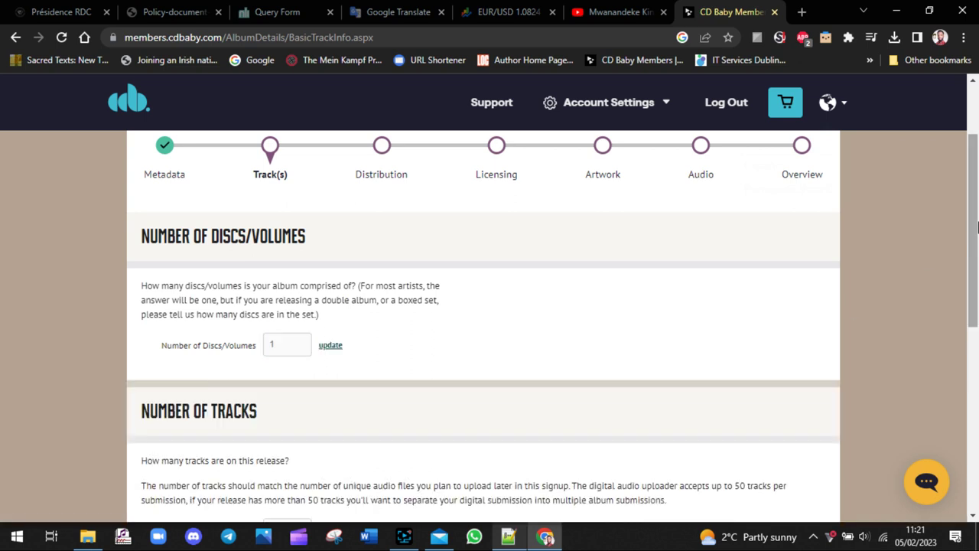
# - Switch to File Explorer and check how many numbered track files the Audios Publishing folder holds for the number of tracks
pyautogui.scroll(-2, 970, 223)
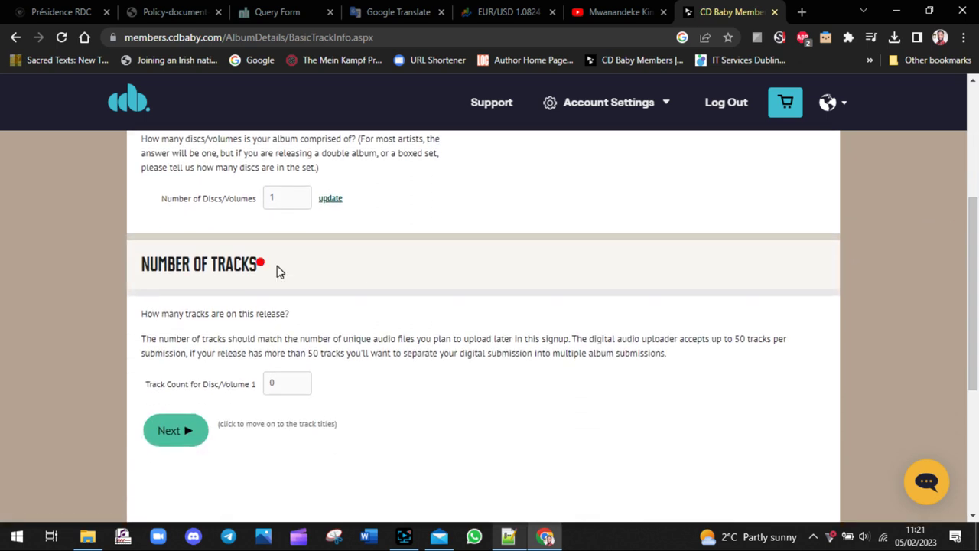
pyautogui.moveTo(277, 268); pyautogui.dragTo(136, 268)
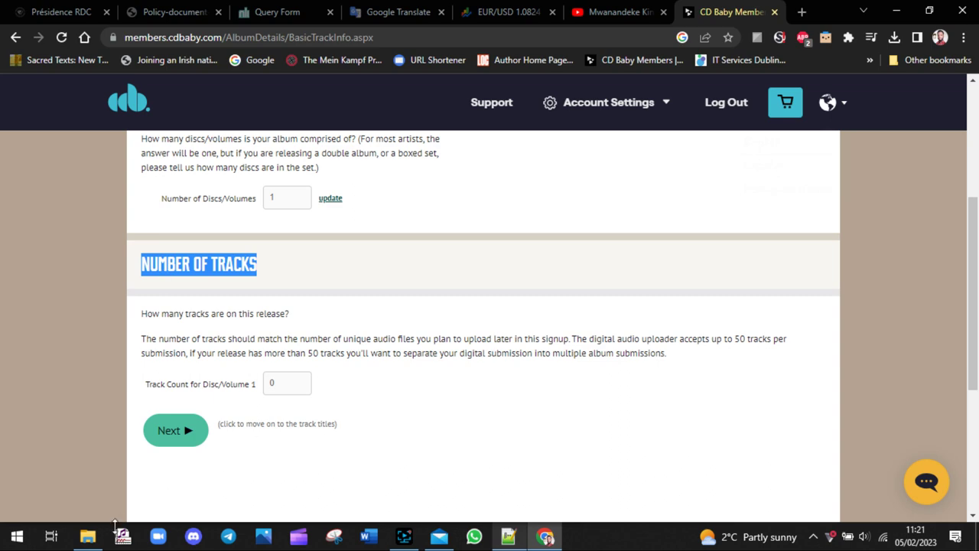
pyautogui.click(88, 536)
pyautogui.click(228, 450)
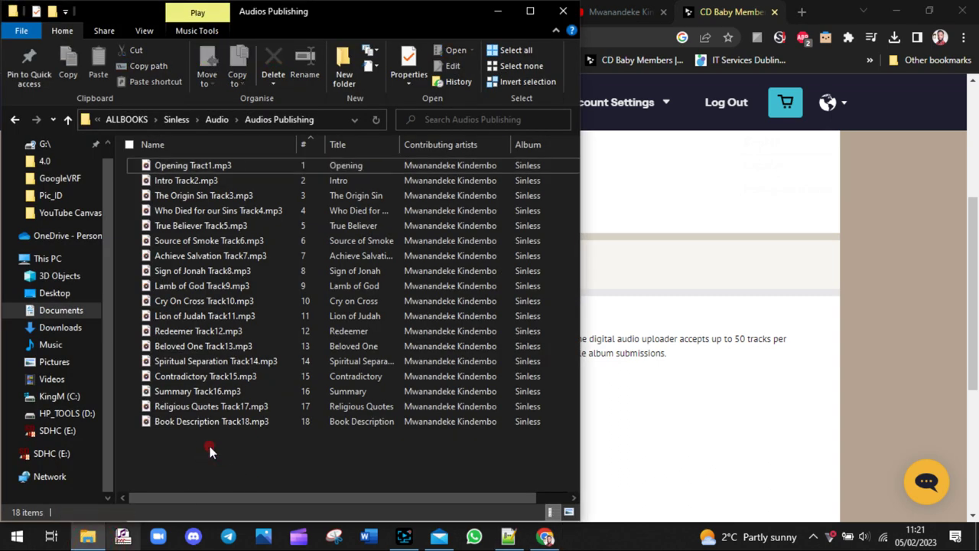
pyautogui.moveTo(209, 446); pyautogui.dragTo(204, 207)
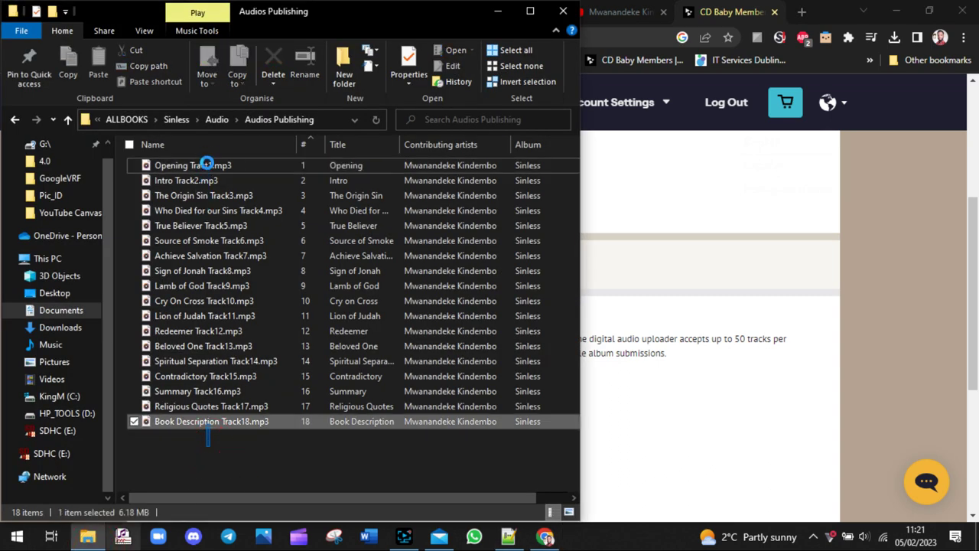
pyautogui.moveTo(337, 451); pyautogui.dragTo(309, 140)
pyautogui.click(308, 449)
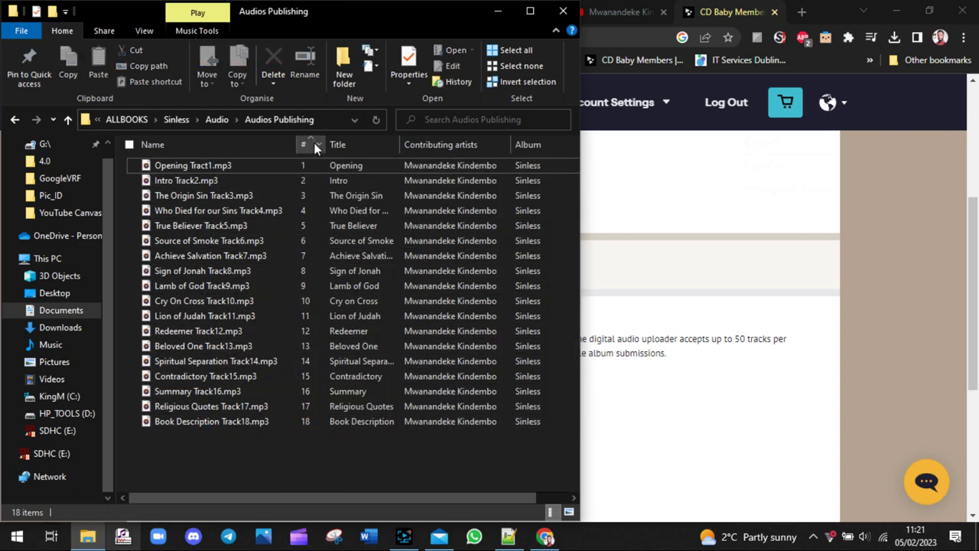
pyautogui.click(306, 146)
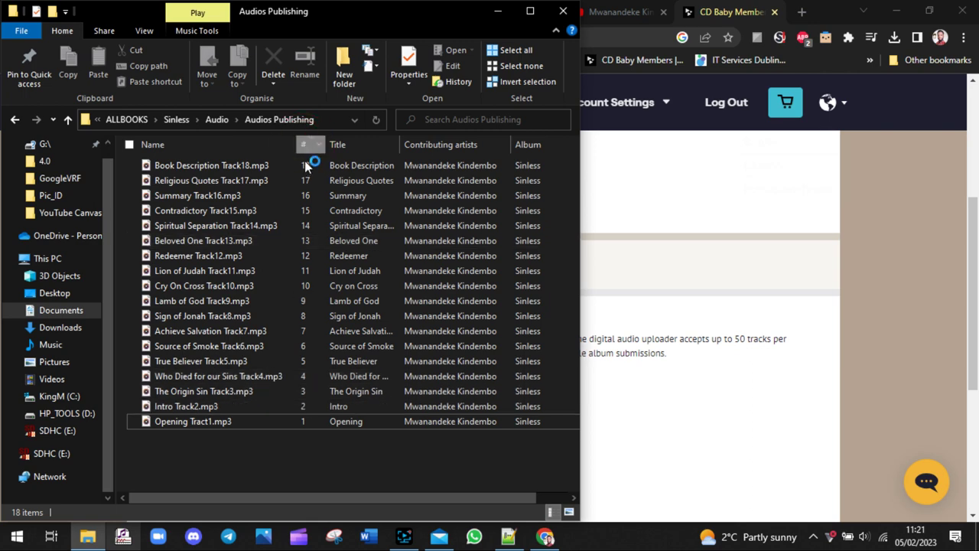
# - Return to the CD Baby page in Chrome, set the track count for disc/volume 1 to 18 and proceed to the track titles
pyautogui.click(770, 346)
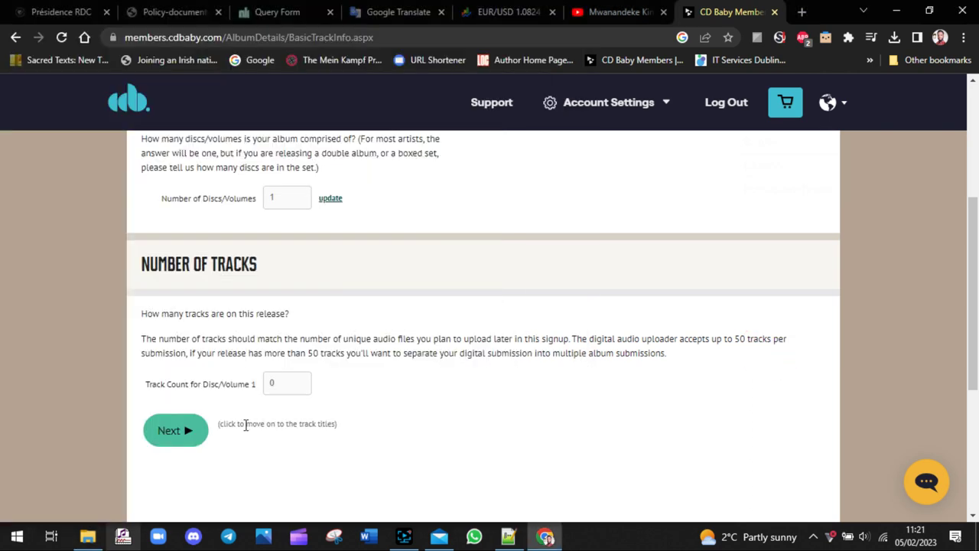
pyautogui.click(285, 380)
pyautogui.write('18')
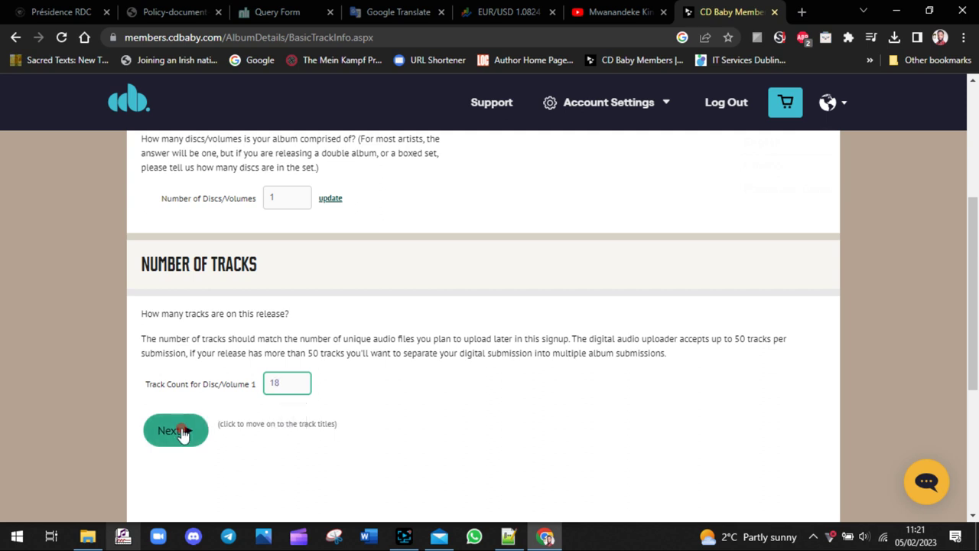
pyautogui.click(182, 430)
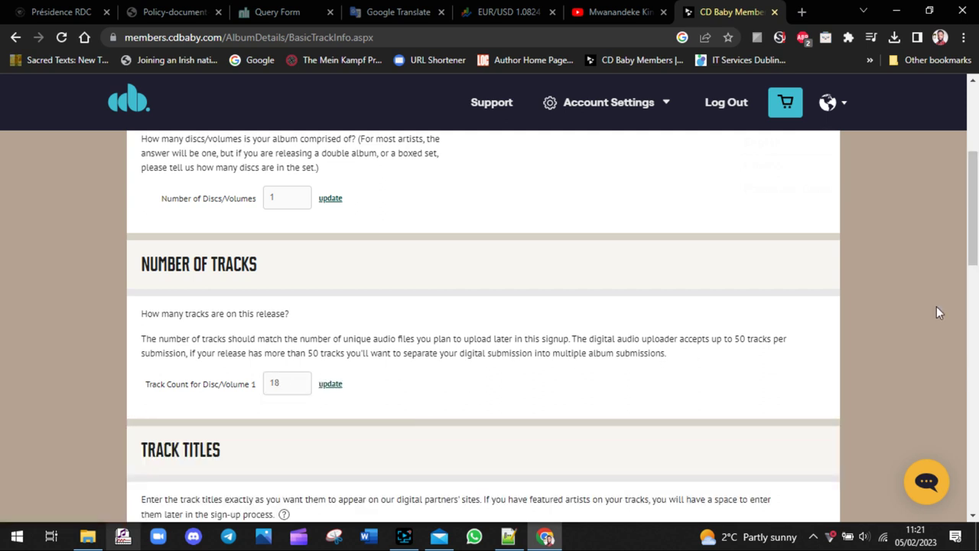
# - Examine the empty track title fields and consult the track names in File Explorer's Audios Publishing folder before returning to Chrome
pyautogui.moveTo(974, 220); pyautogui.dragTo(977, 286)
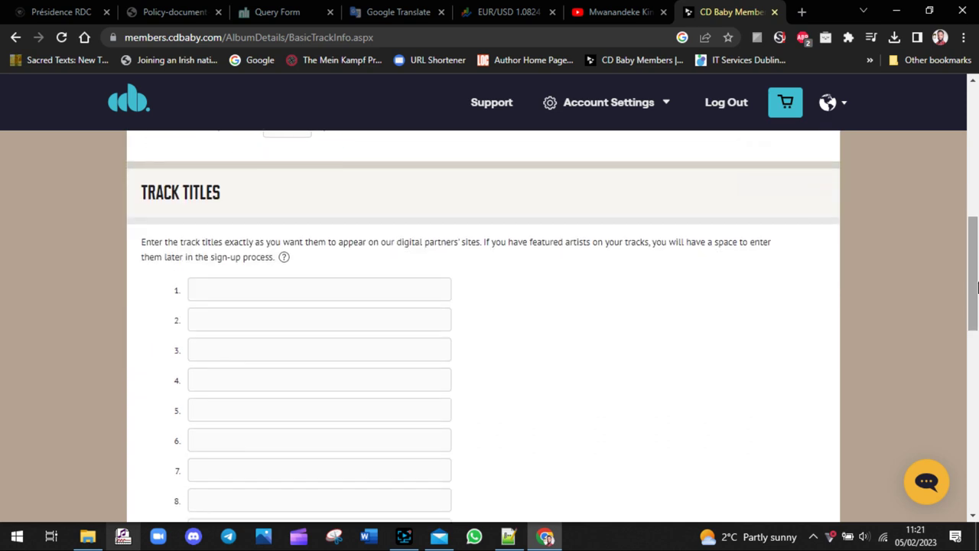
pyautogui.click(358, 283)
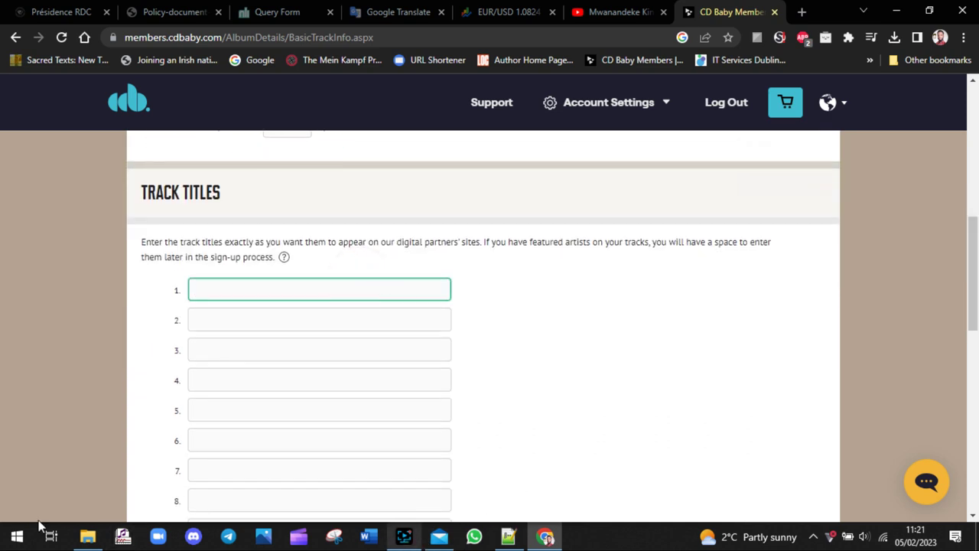
pyautogui.click(87, 536)
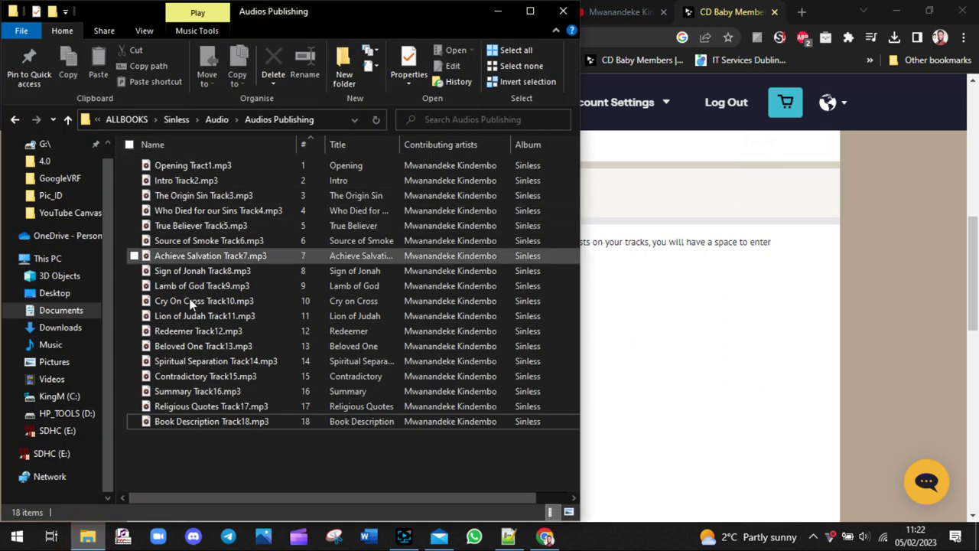
pyautogui.click(645, 395)
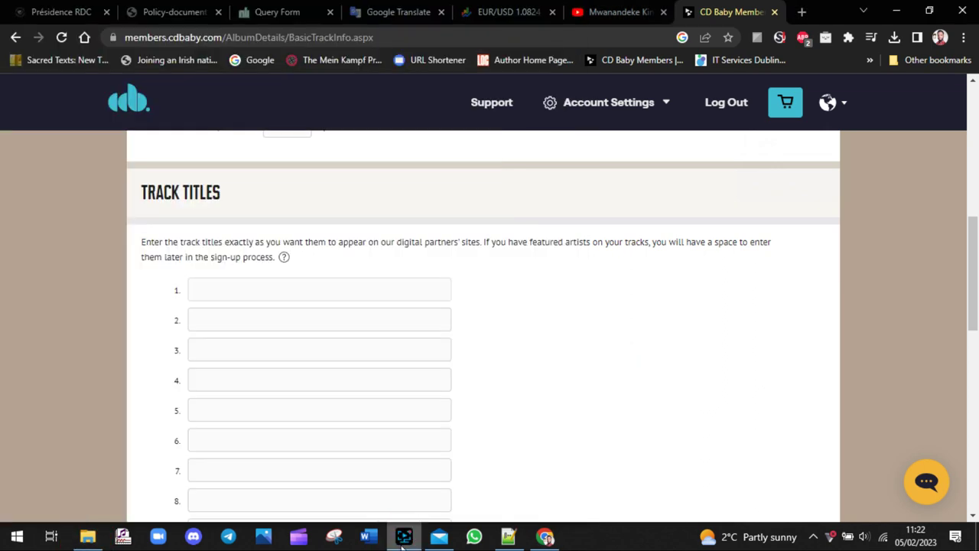
pyautogui.click(403, 537)
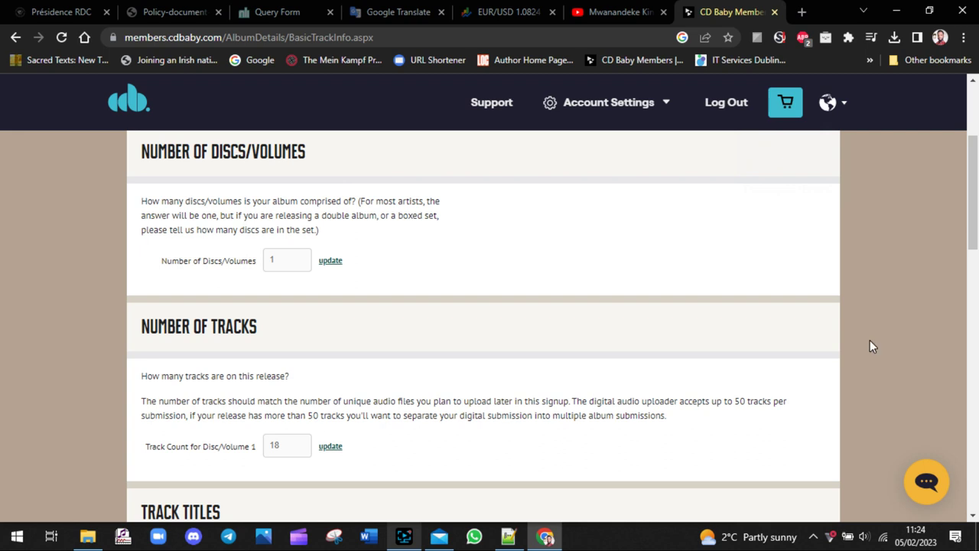
# - Review the entries for the number of discs/volumes and the track count of disc/volume 1
pyautogui.moveTo(968, 207); pyautogui.dragTo(969, 181)
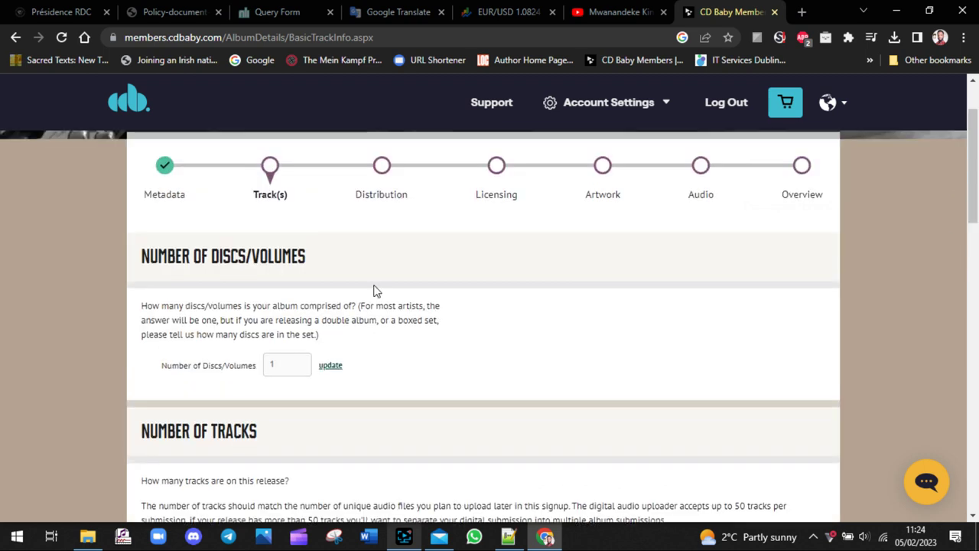
pyautogui.moveTo(297, 264); pyautogui.dragTo(28, 267)
pyautogui.click(706, 271)
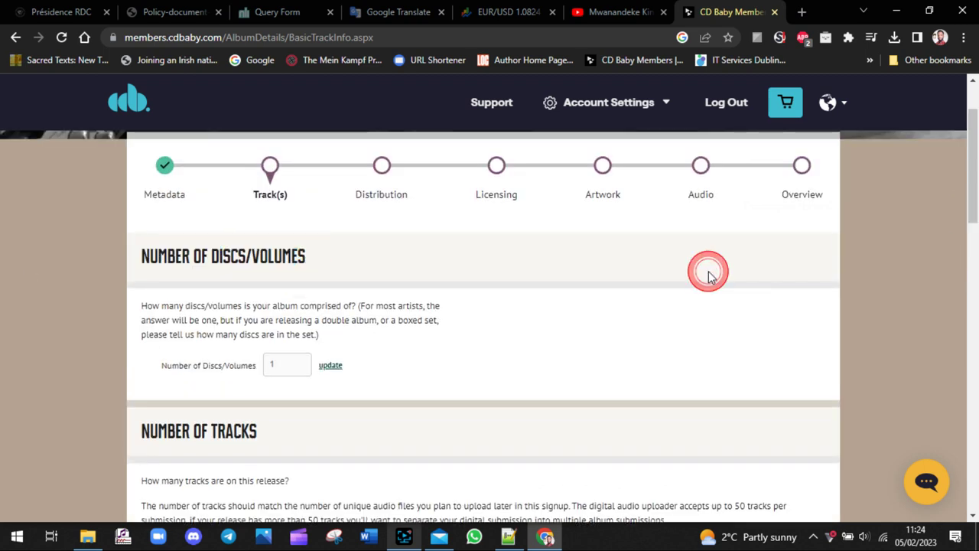
pyautogui.moveTo(976, 145); pyautogui.dragTo(976, 193)
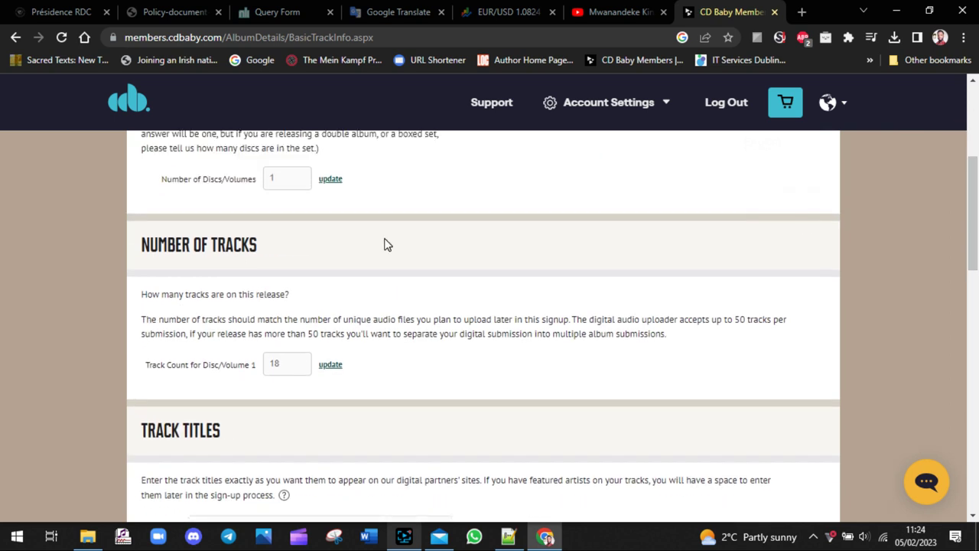
pyautogui.click(303, 181)
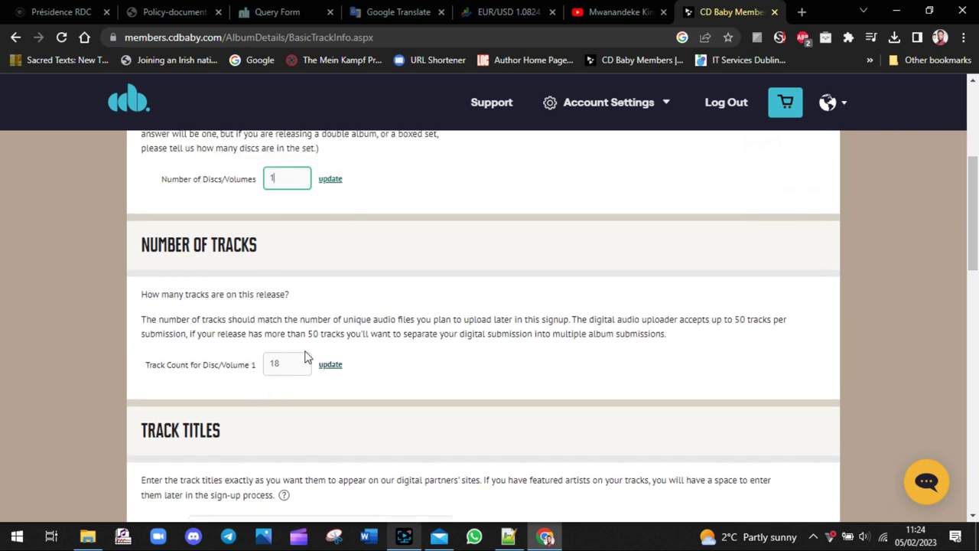
pyautogui.moveTo(295, 366); pyautogui.dragTo(260, 389)
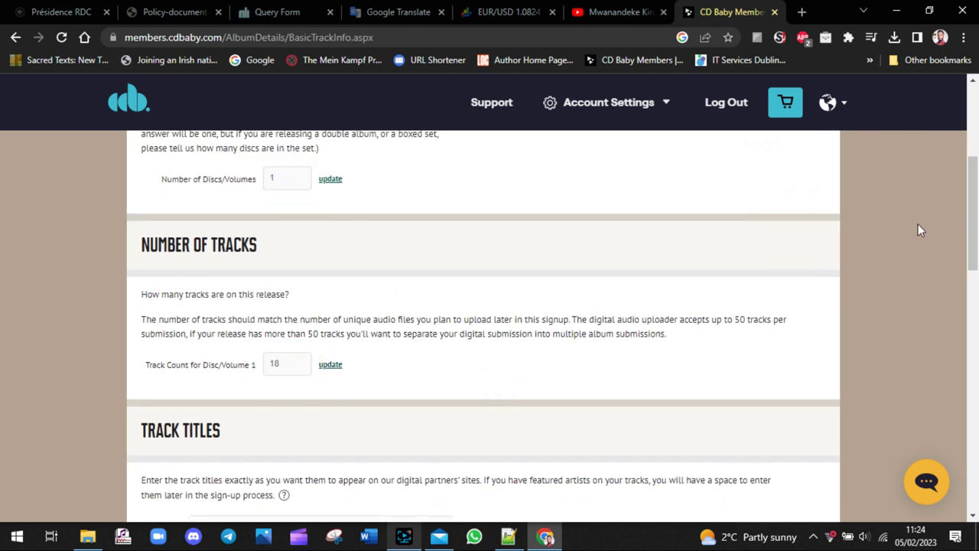
# - Read the Track Titles instructions and check the title fields one by one from Opening to Book Description
pyautogui.moveTo(975, 211); pyautogui.dragTo(976, 275)
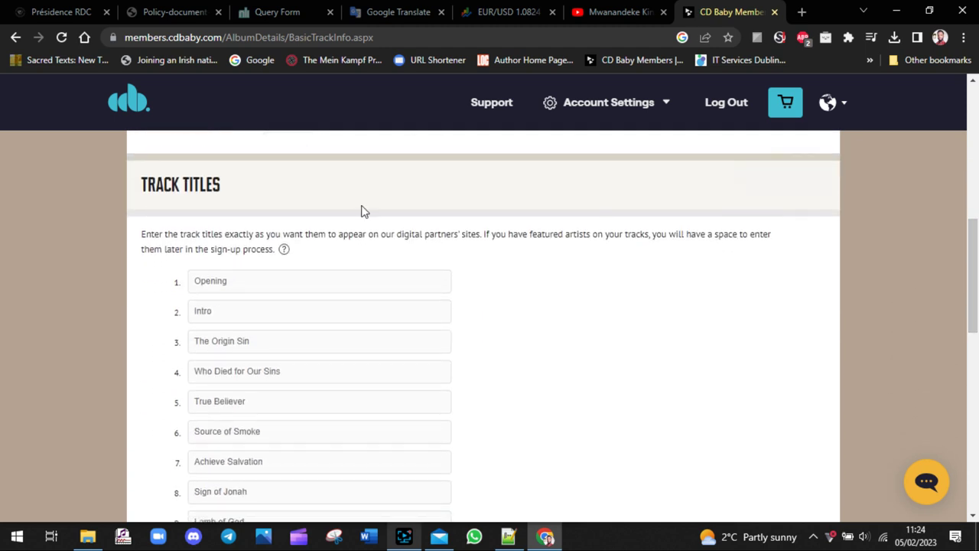
pyautogui.moveTo(230, 189); pyautogui.dragTo(84, 201)
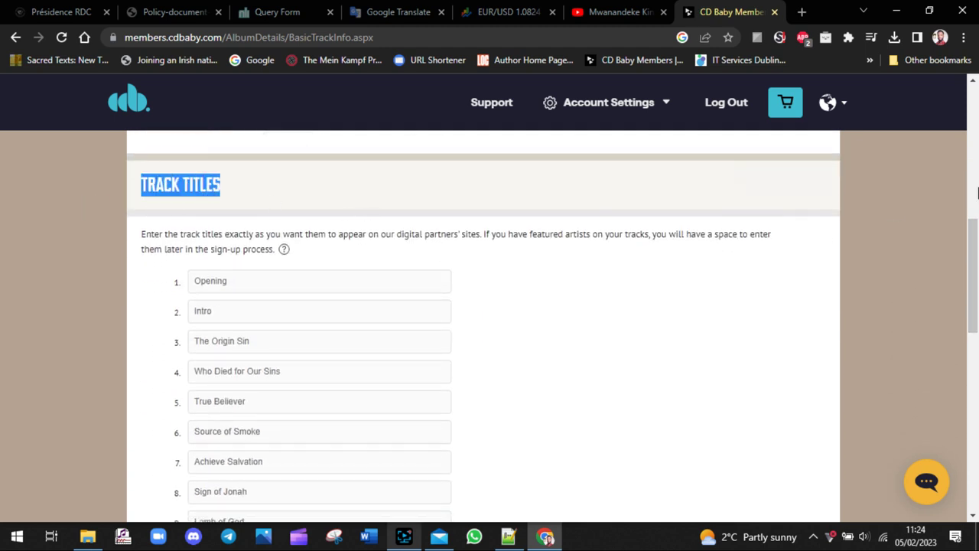
pyautogui.moveTo(975, 229); pyautogui.dragTo(974, 240)
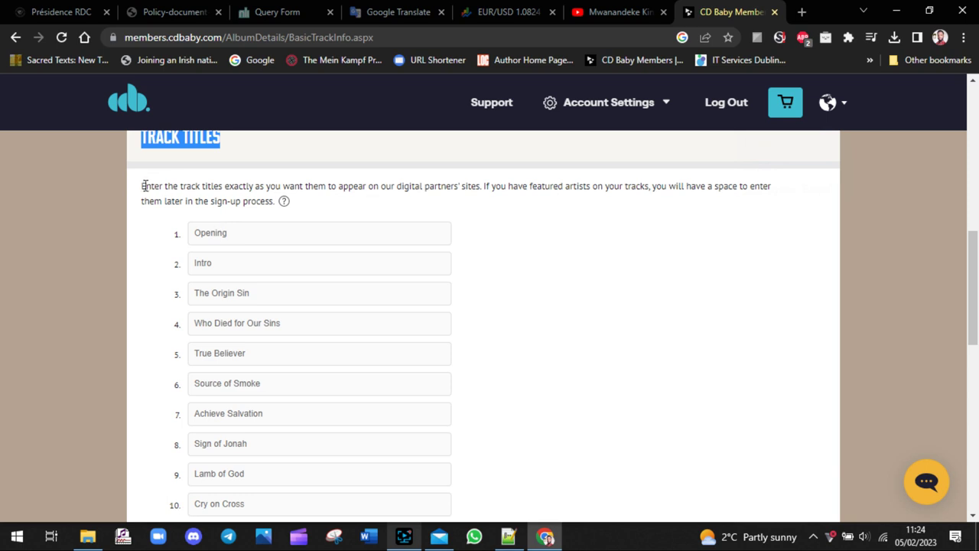
pyautogui.moveTo(141, 184); pyautogui.dragTo(273, 216)
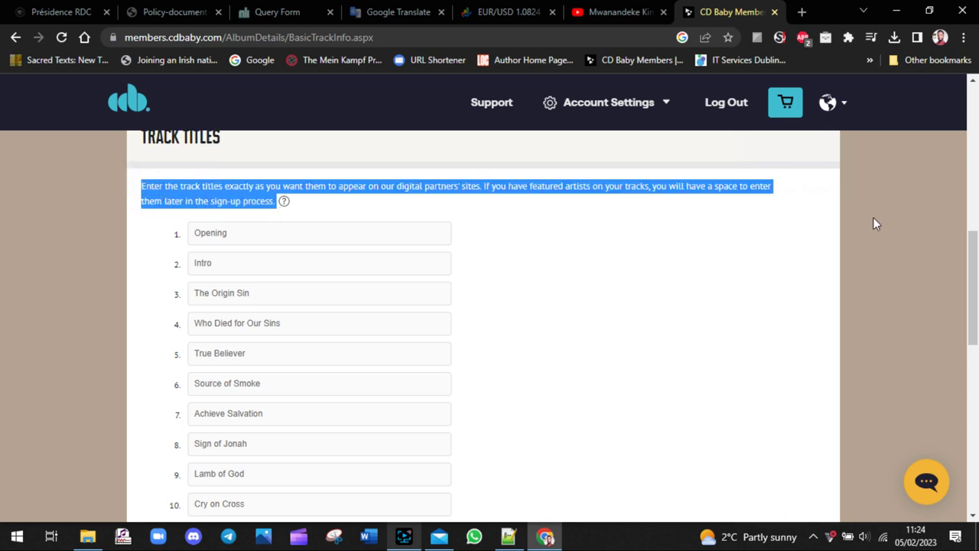
pyautogui.click(975, 222)
pyautogui.moveTo(975, 222); pyautogui.dragTo(977, 350)
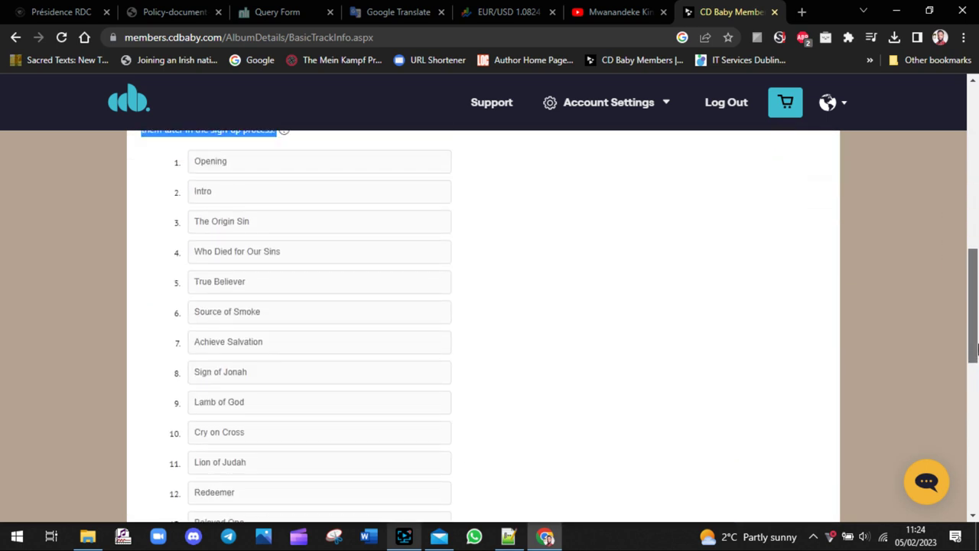
pyautogui.click(272, 158)
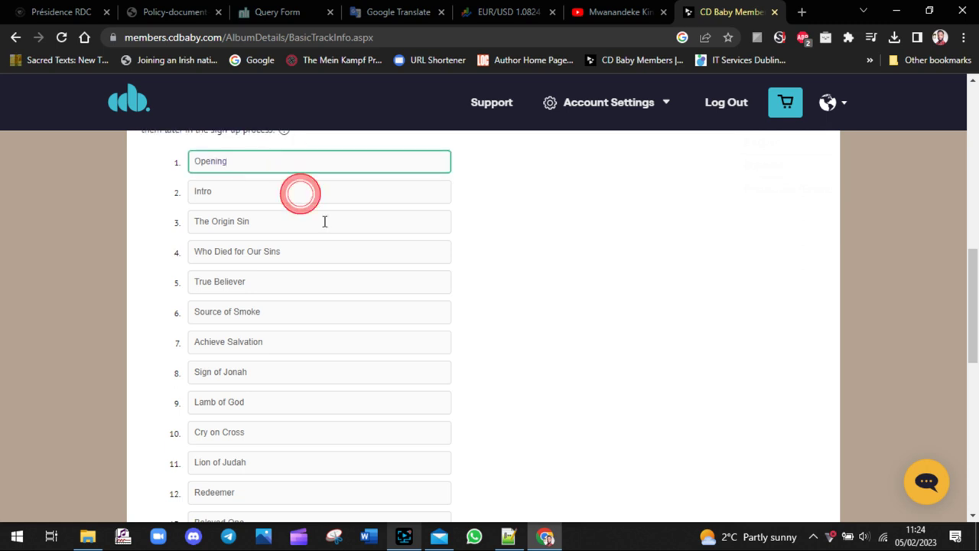
pyautogui.press('Tab')
pyautogui.press('Tab')
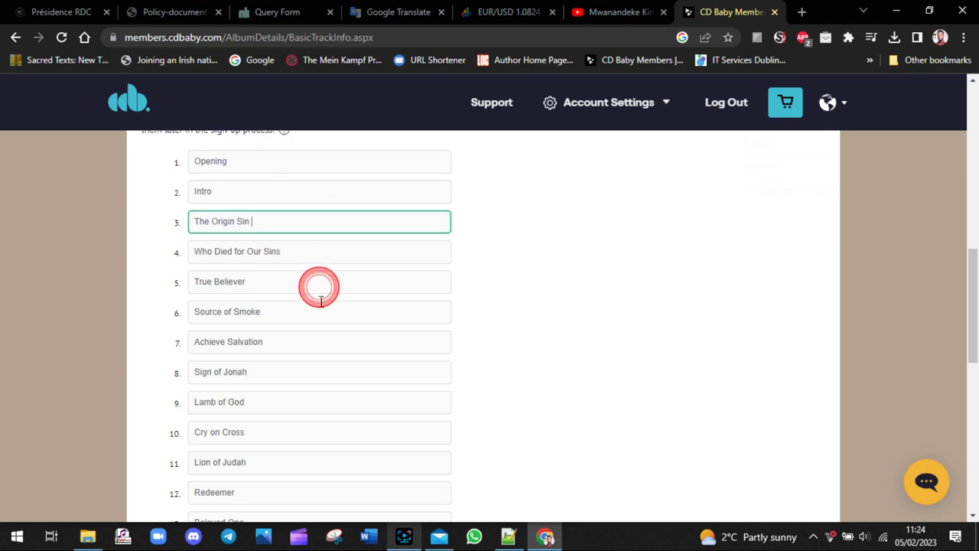
pyautogui.press('Tab')
pyautogui.press('Tab')
pyautogui.press('Tab')
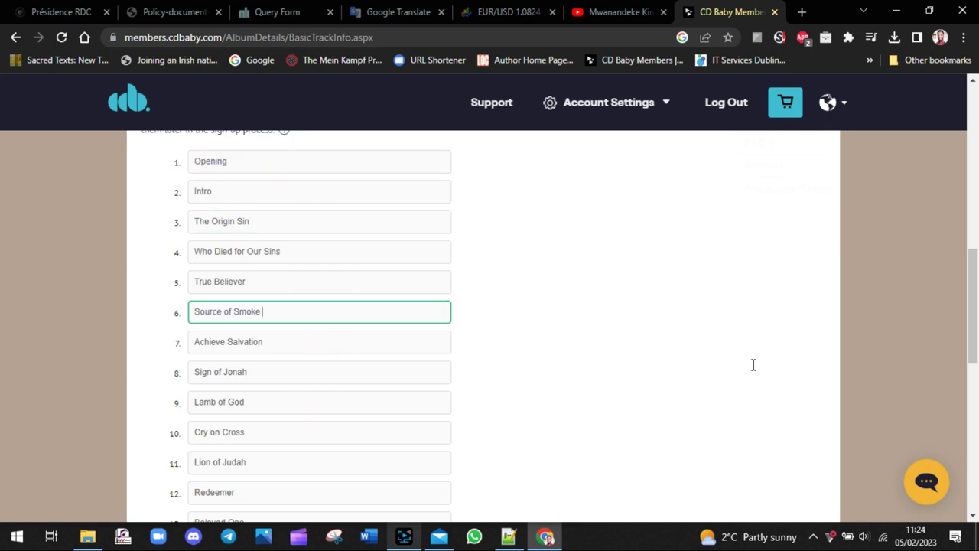
pyautogui.scroll(-4, 499, 358)
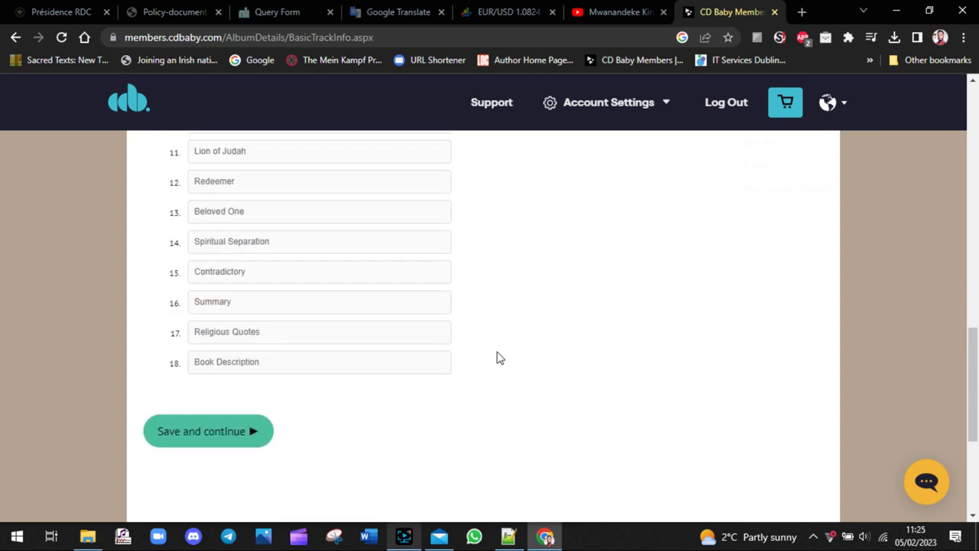
pyautogui.click(316, 357)
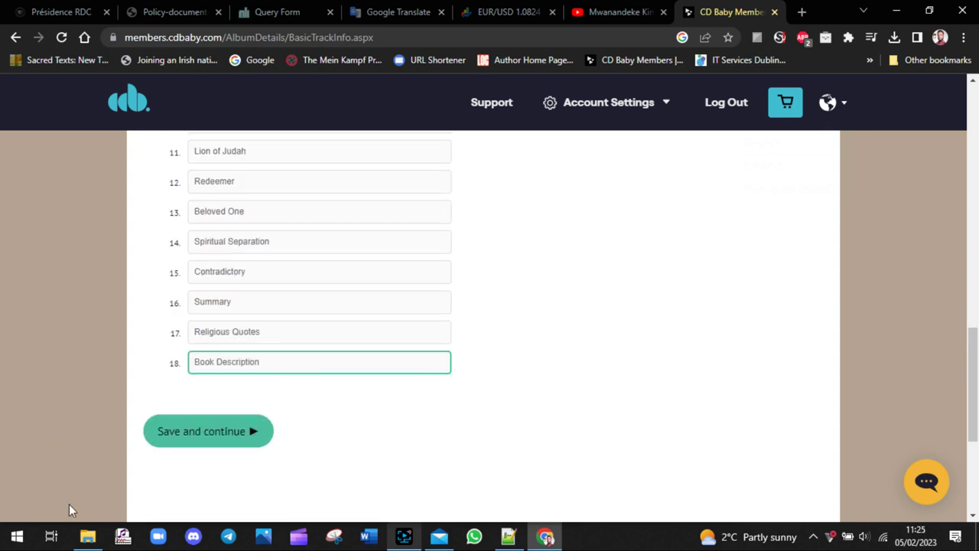
# - Switch to File Explorer to compare the audio file names in Audios Publishing with the track titles, and return to Chrome
pyautogui.click(87, 537)
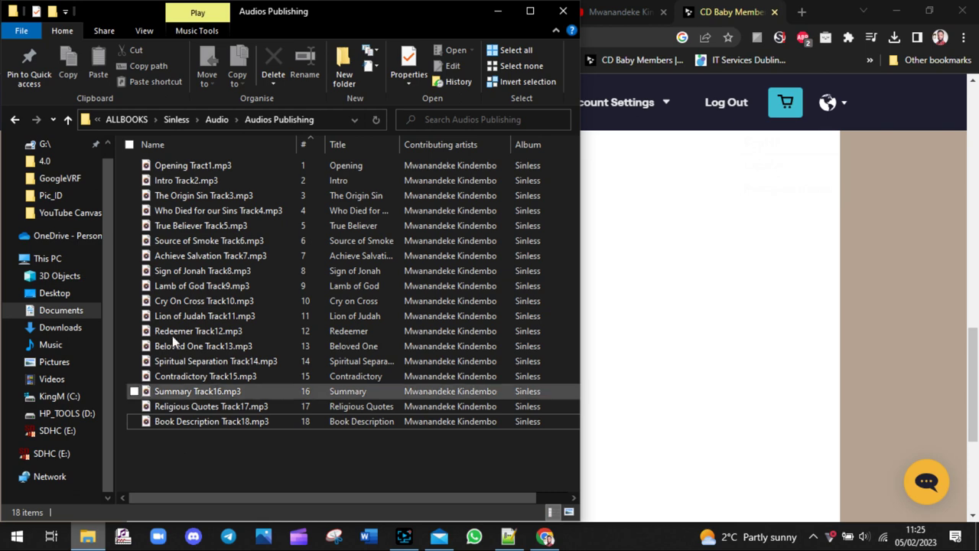
pyautogui.click(181, 437)
pyautogui.moveTo(182, 438); pyautogui.dragTo(182, 179)
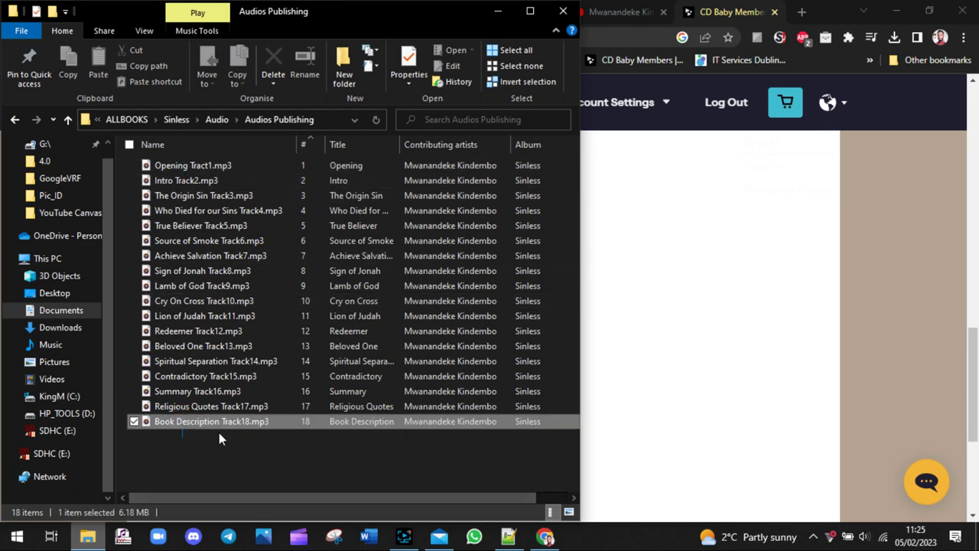
pyautogui.hotkey('ctrl', 'a')
pyautogui.click(304, 470)
pyautogui.click(679, 416)
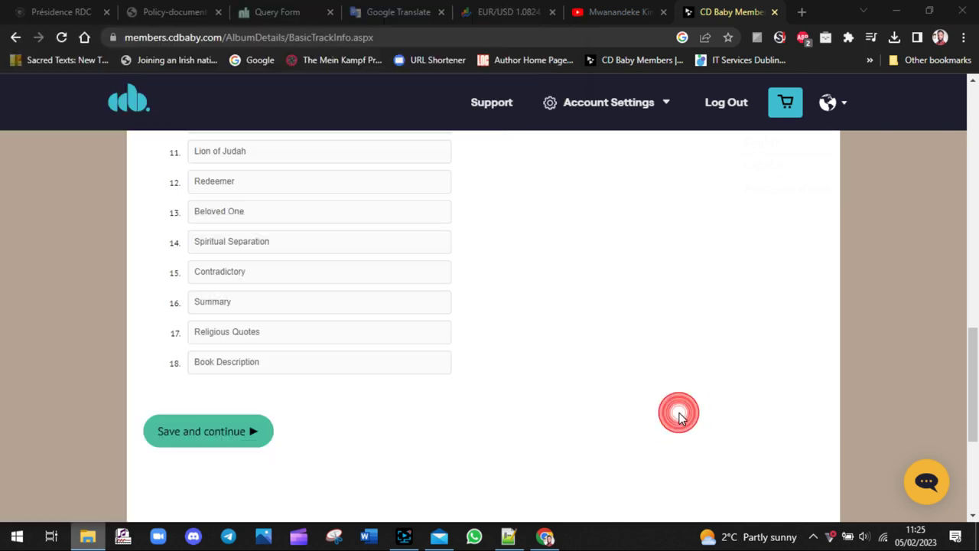
# - Switch to Notepad++ and review the album, genre, year and track listing in TrackCoverMaker.TXT
pyautogui.click(508, 537)
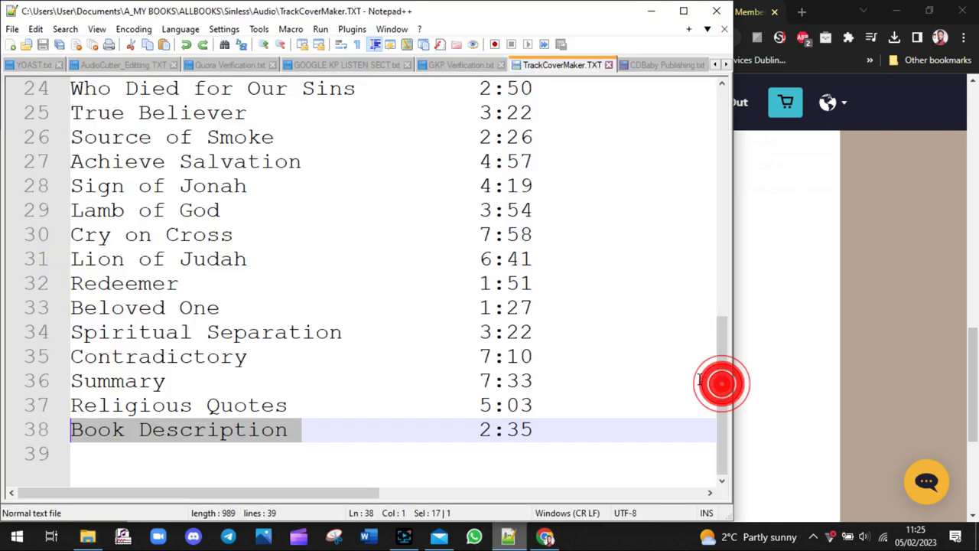
pyautogui.moveTo(722, 383); pyautogui.dragTo(721, 277)
pyautogui.moveTo(212, 210); pyautogui.dragTo(52, 82)
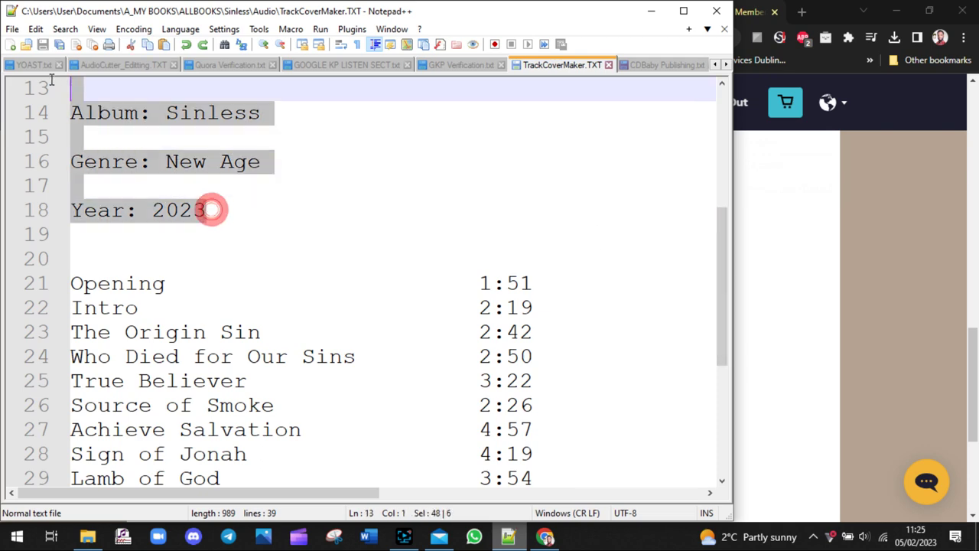
pyautogui.click(299, 204)
pyautogui.moveTo(724, 265); pyautogui.dragTo(726, 400)
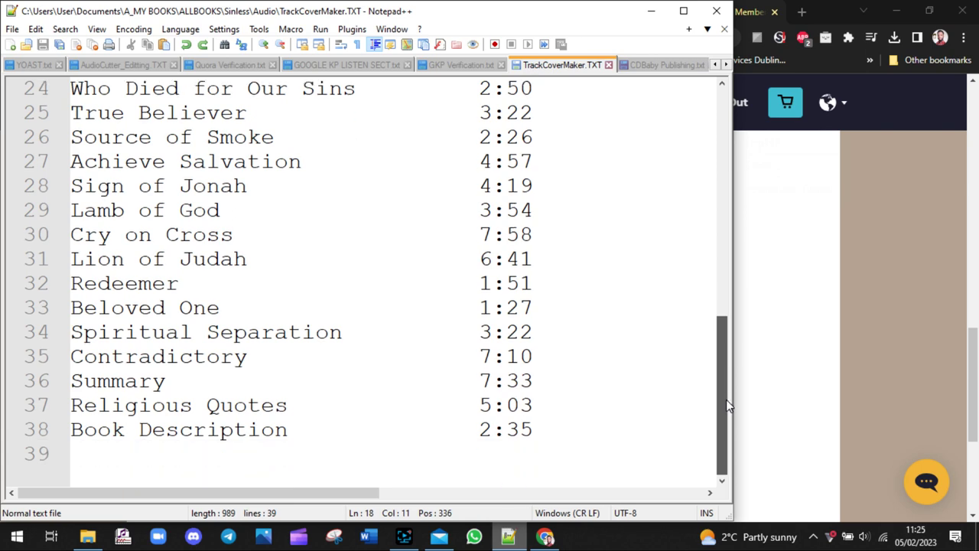
# - Check the remaining tracks and durations in the TrackCoverMaker.TXT listing, from Who Died for Our Sins to Book Description
pyautogui.click(544, 429)
pyautogui.click(564, 258)
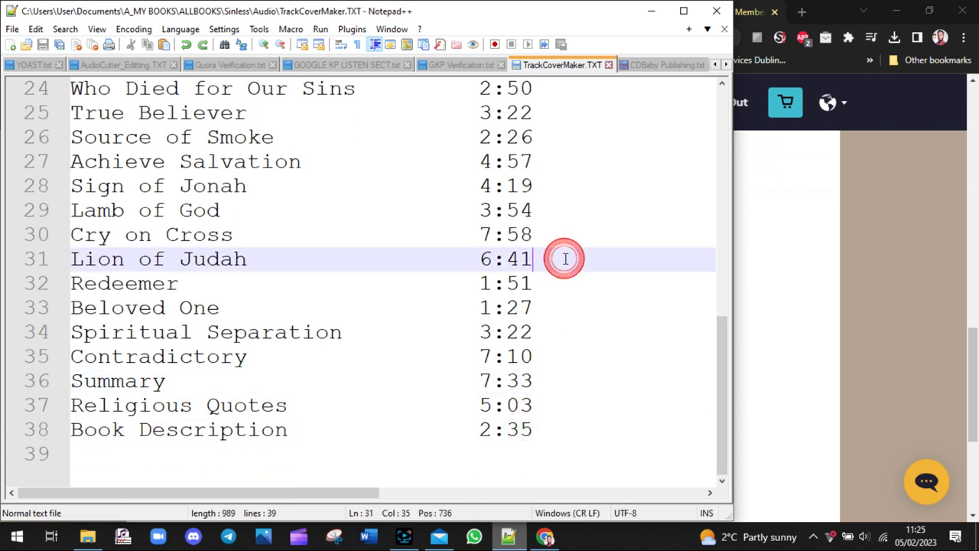
pyautogui.moveTo(721, 351); pyautogui.dragTo(724, 260)
# - Return to Chrome and save the album's track titles to continue with the submission
pyautogui.click(814, 280)
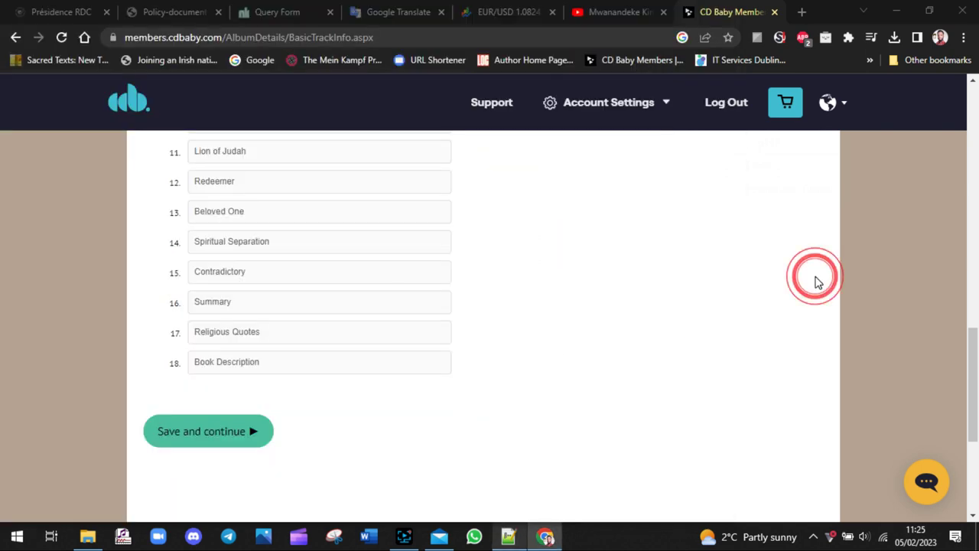
pyautogui.moveTo(977, 351); pyautogui.dragTo(974, 374)
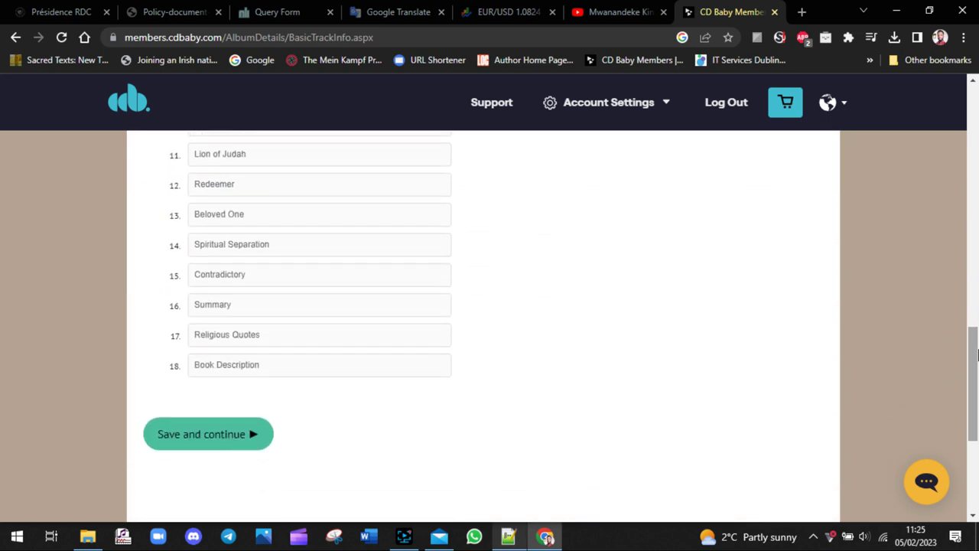
pyautogui.click(217, 436)
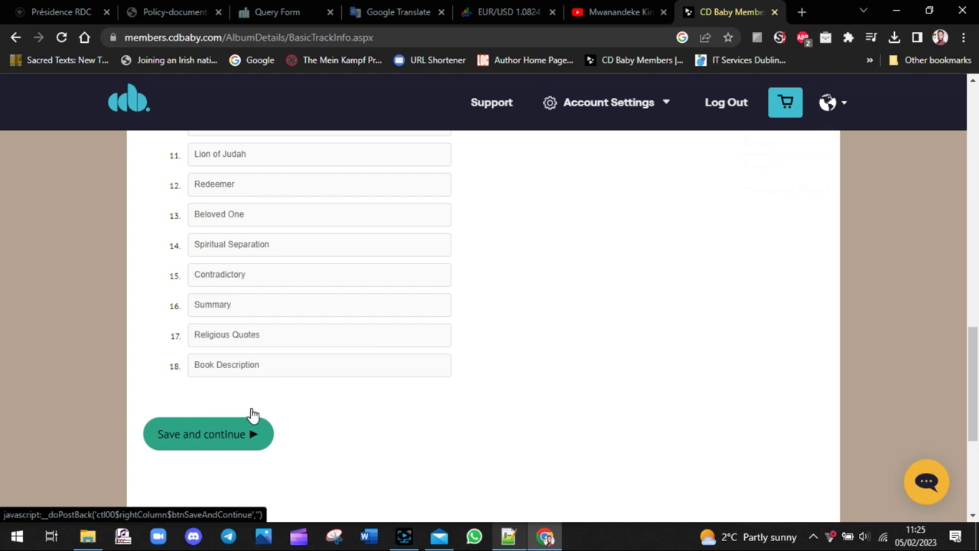
# - Switch to Notepad++ to consult the publishing notes in CDBaby Publishing.txt, and return to Chrome
pyautogui.click(506, 537)
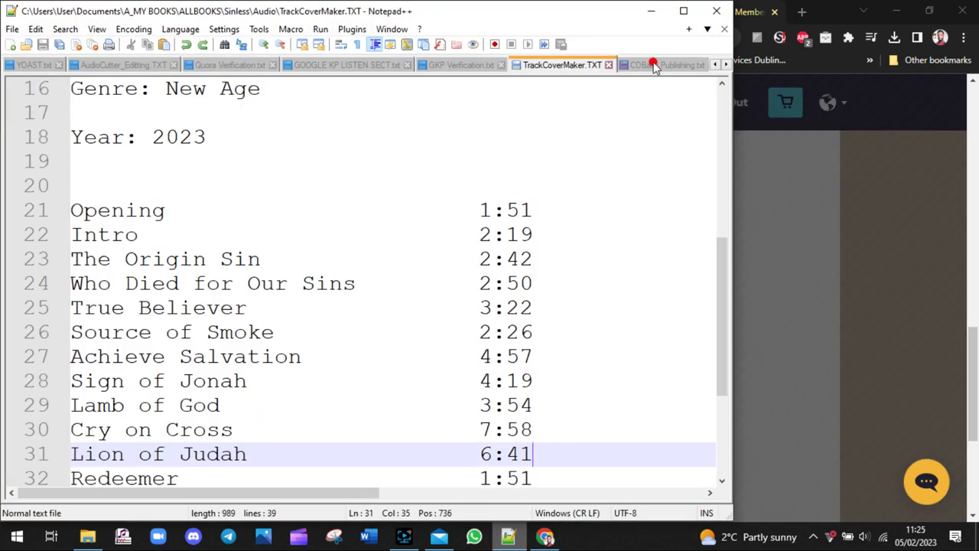
pyautogui.click(652, 65)
pyautogui.click(727, 364)
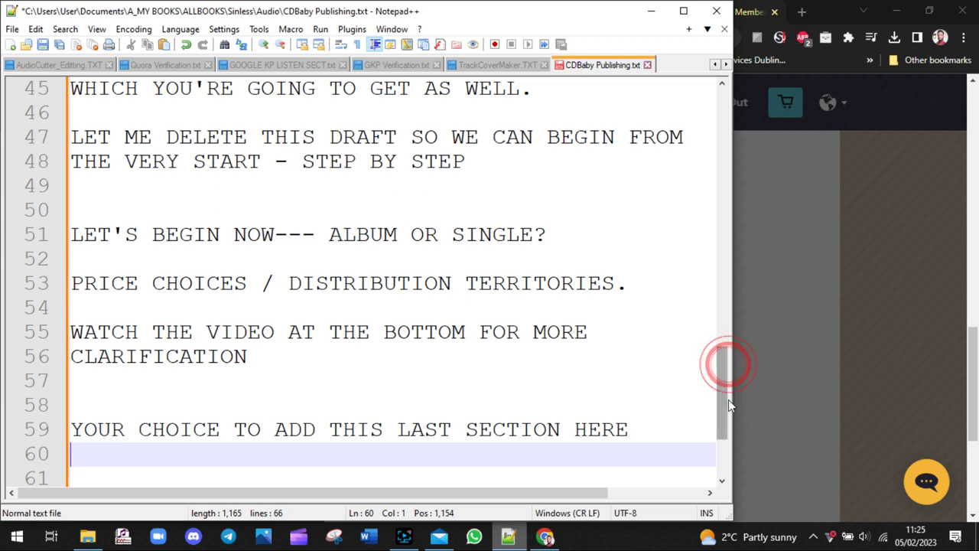
pyautogui.scroll(-2, 727, 391)
pyautogui.click(793, 358)
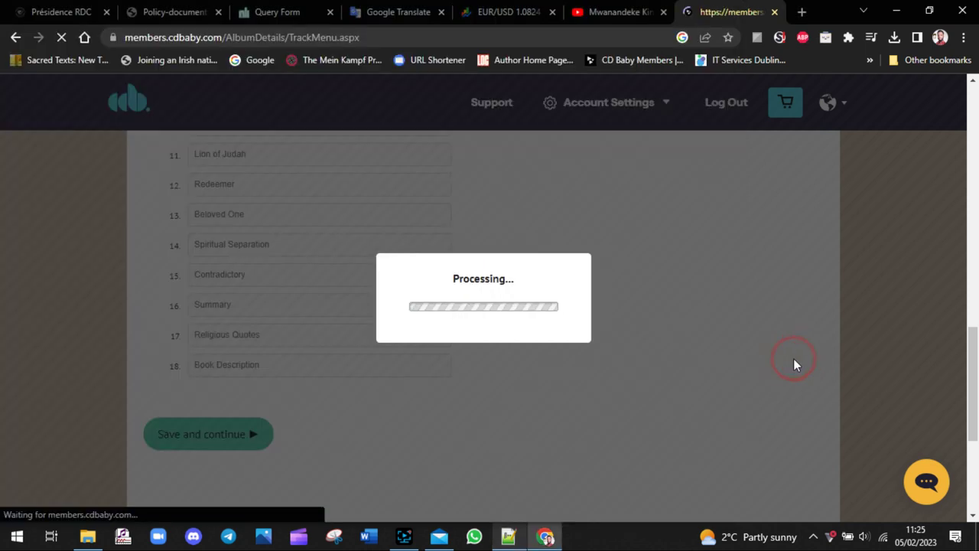
# - Read the Track Menu instructions on providing or editing information about the tracks
pyautogui.click(517, 278)
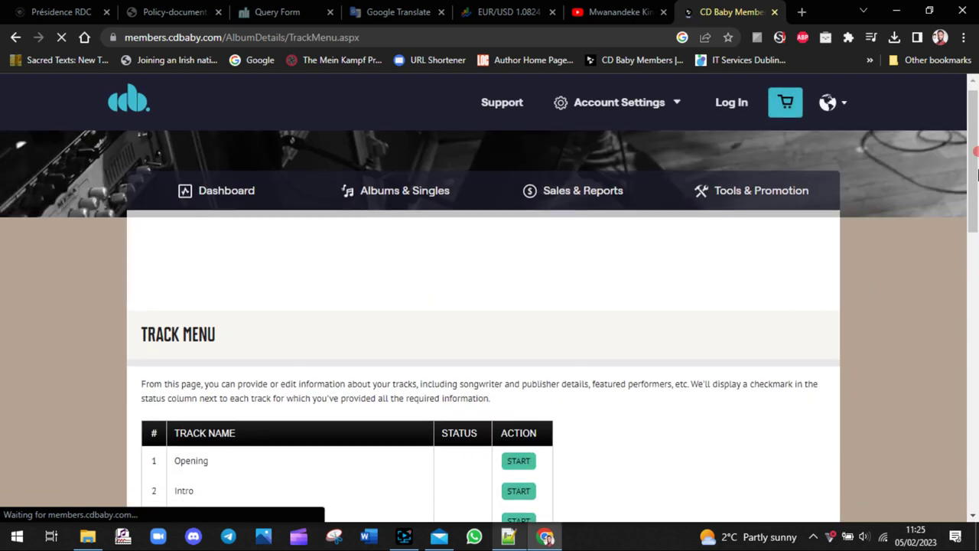
pyautogui.scroll(-2, 418, 201)
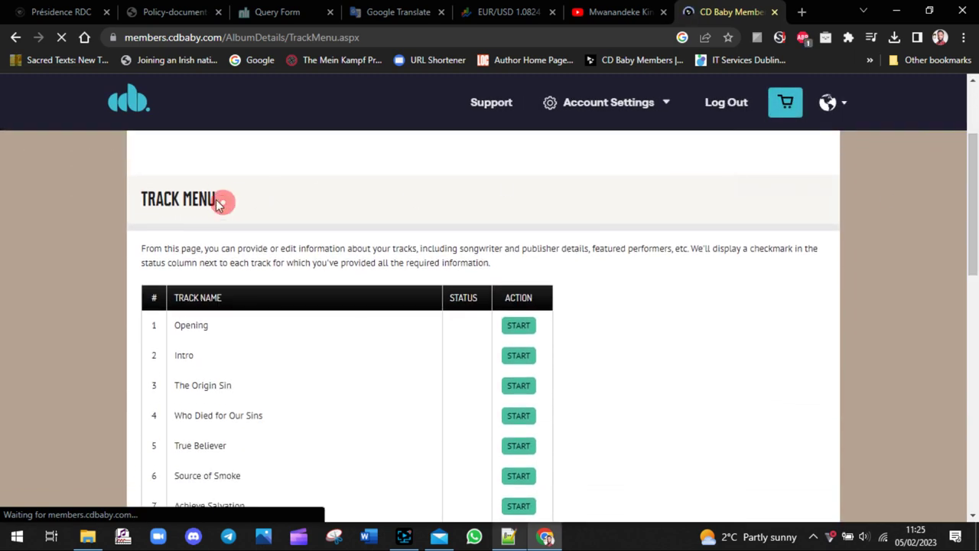
pyautogui.moveTo(218, 203); pyautogui.dragTo(140, 204)
pyautogui.click(385, 212)
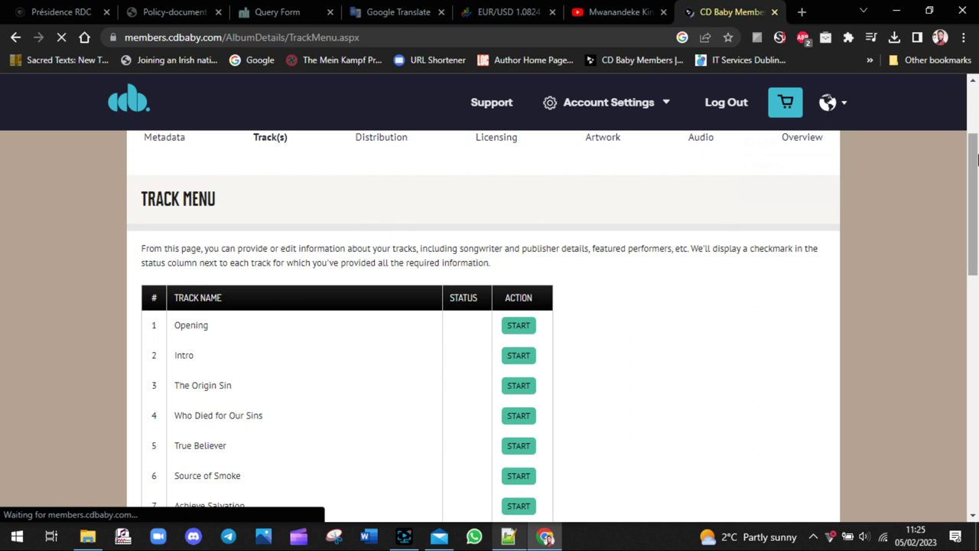
pyautogui.moveTo(978, 159)
pyautogui.mouseDown()
pyautogui.moveTo(976, 316)
pyautogui.moveTo(975, 178)
pyautogui.mouseUp()
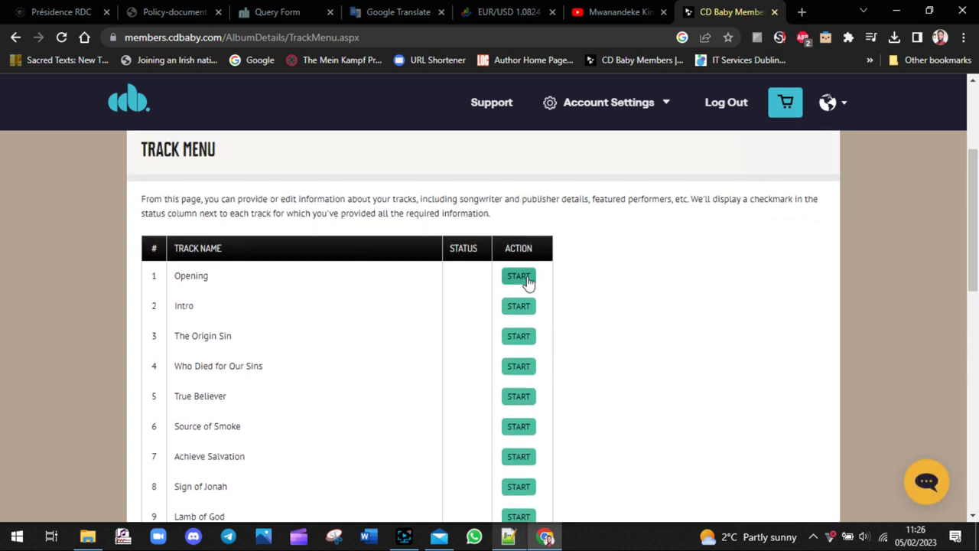
pyautogui.moveTo(499, 214); pyautogui.dragTo(137, 202)
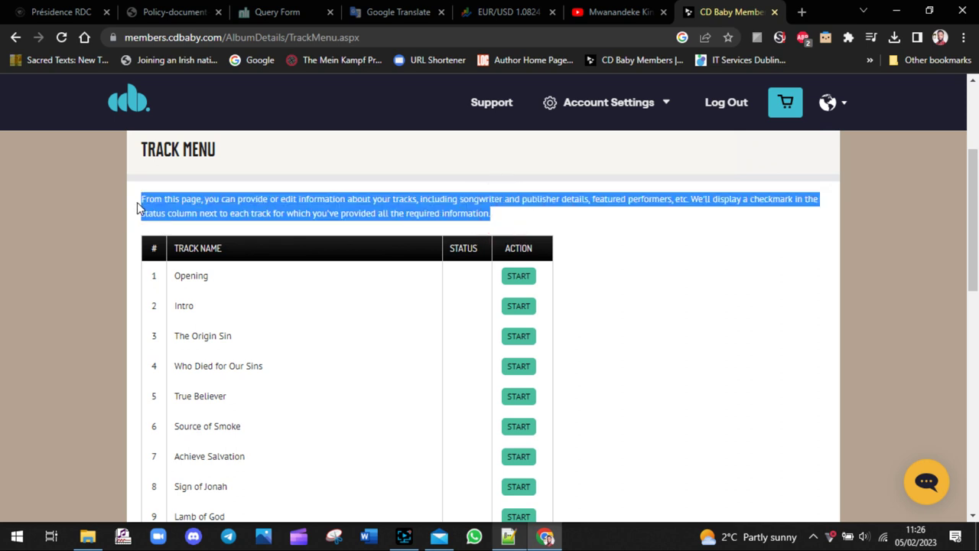
pyautogui.click(366, 202)
pyautogui.moveTo(238, 199); pyautogui.dragTo(344, 198)
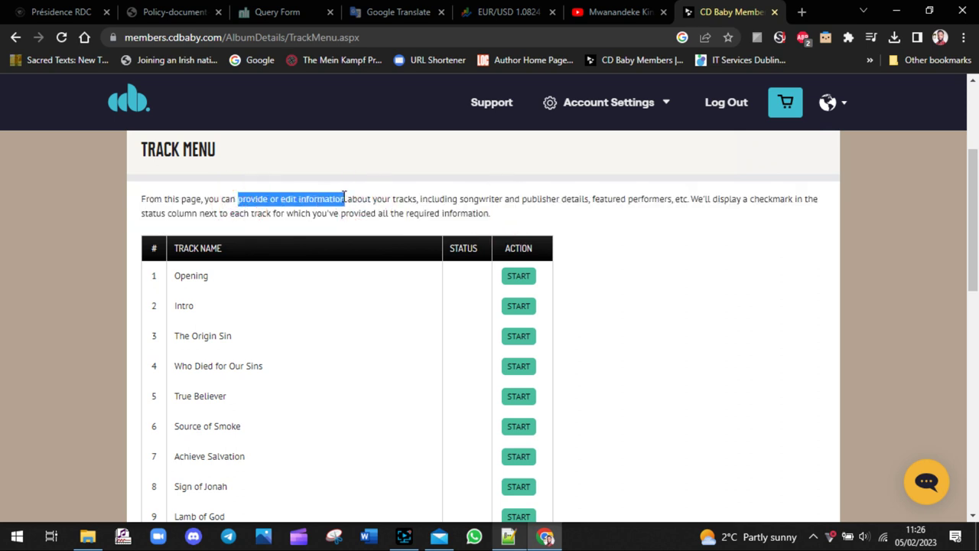
# - Start entering the track information for track 1, Opening
pyautogui.click(518, 276)
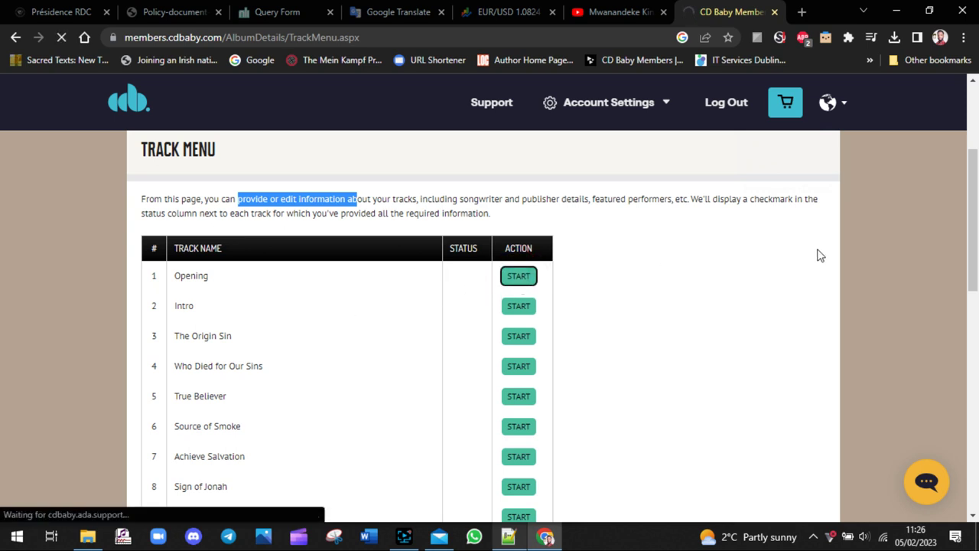
pyautogui.moveTo(976, 220); pyautogui.dragTo(976, 200)
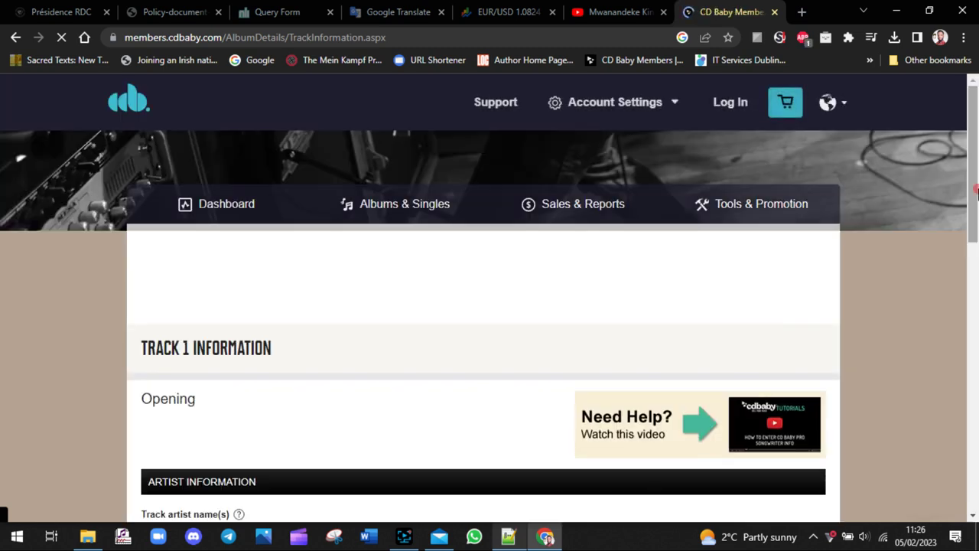
pyautogui.moveTo(977, 200); pyautogui.dragTo(965, 254)
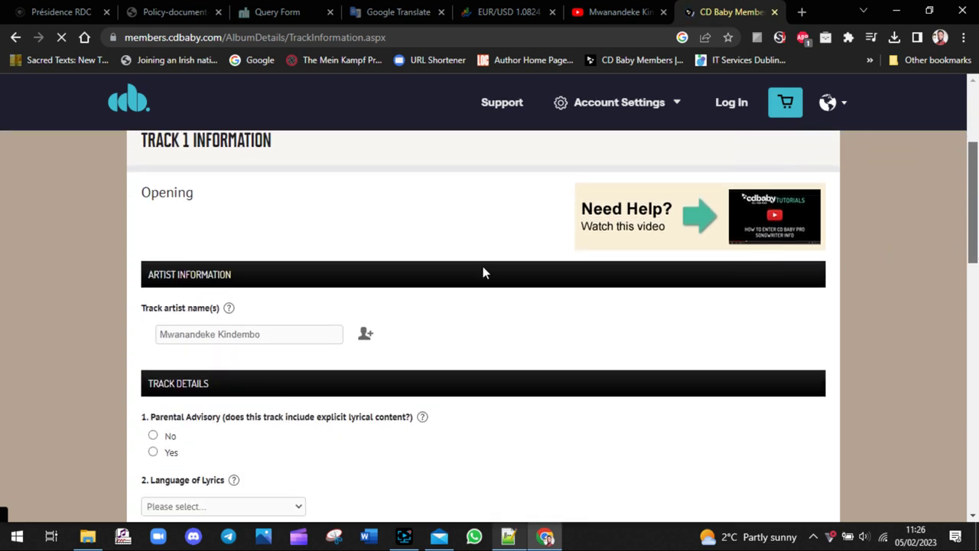
# - Check the prefilled track artist name for the Opening track
pyautogui.moveTo(140, 307); pyautogui.dragTo(224, 313)
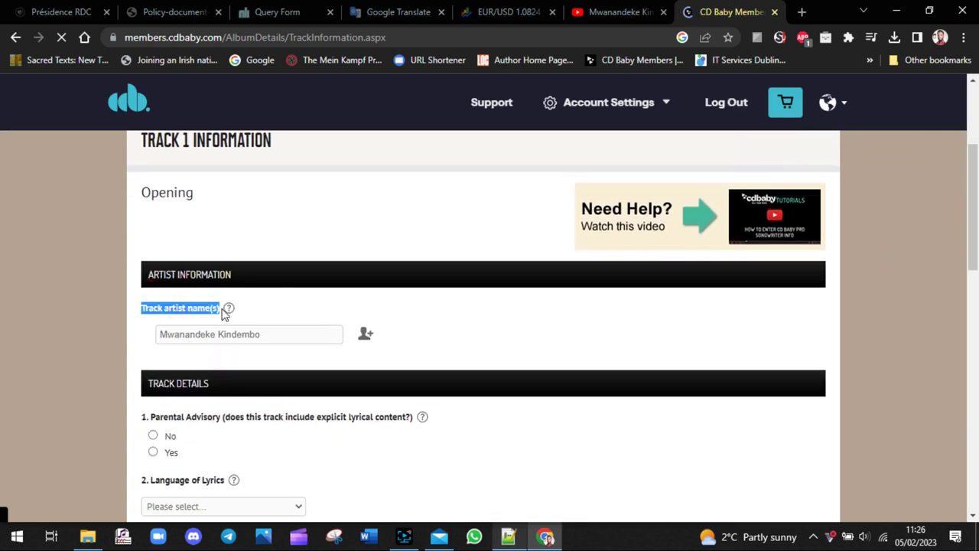
pyautogui.tripleClick(281, 336)
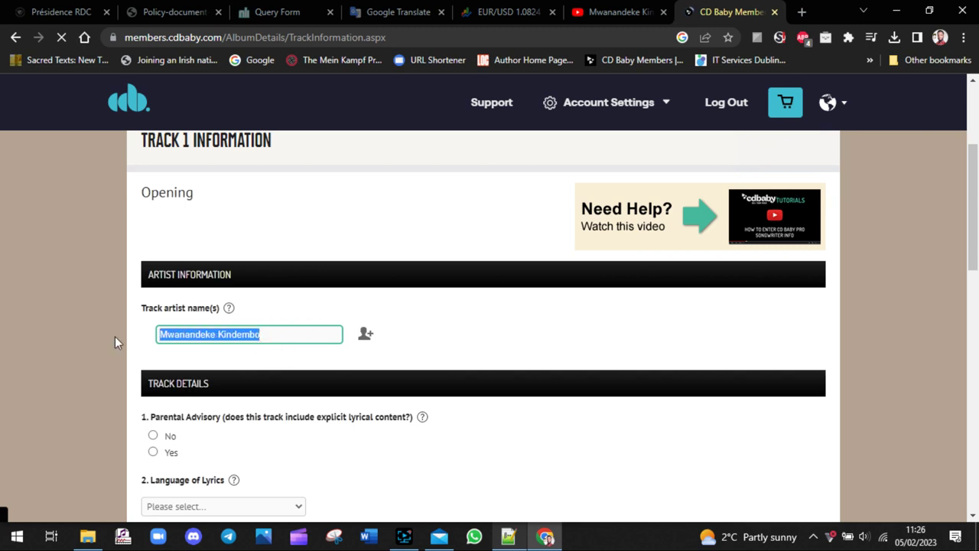
pyautogui.click(570, 310)
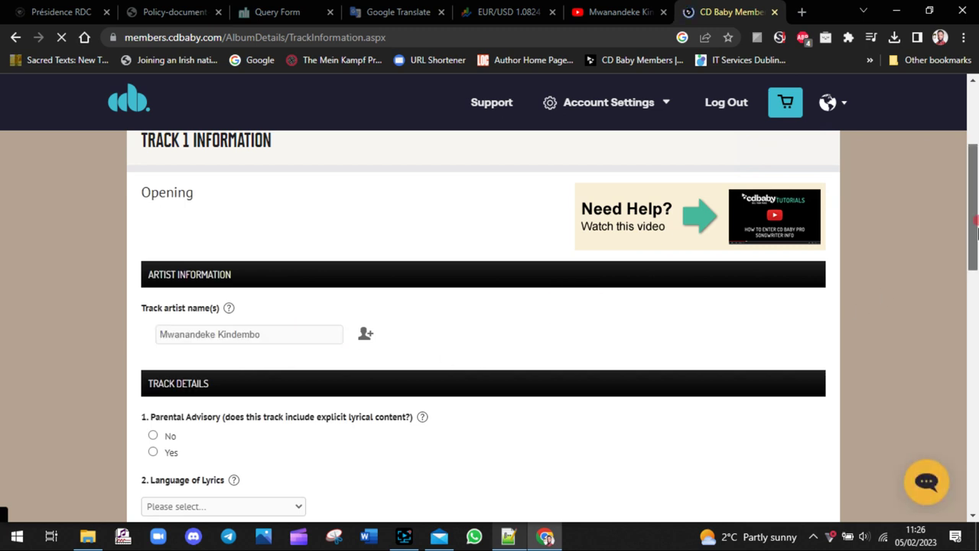
# - Answer No to Parental Advisory and set the language of lyrics to English for the Opening track
pyautogui.scroll(-3, 977, 281)
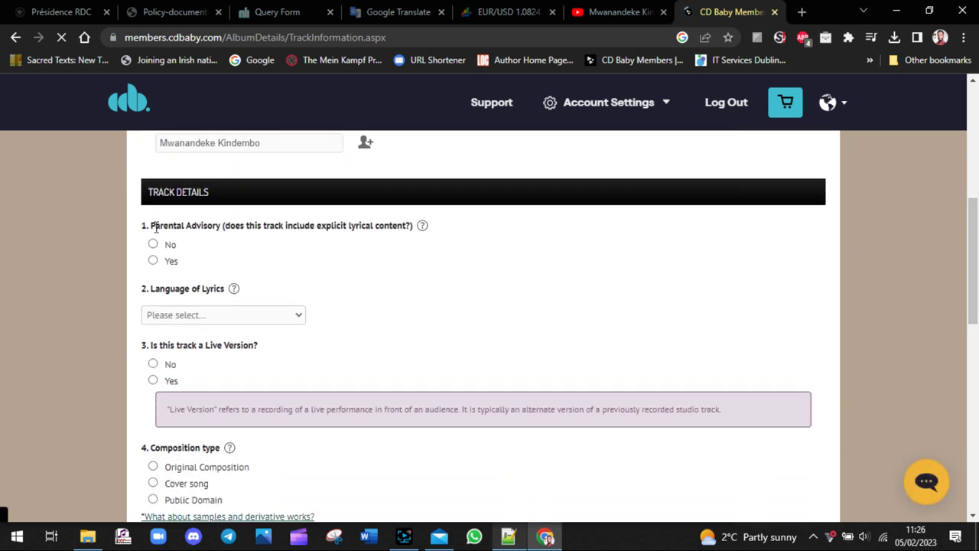
pyautogui.moveTo(153, 223); pyautogui.dragTo(406, 225)
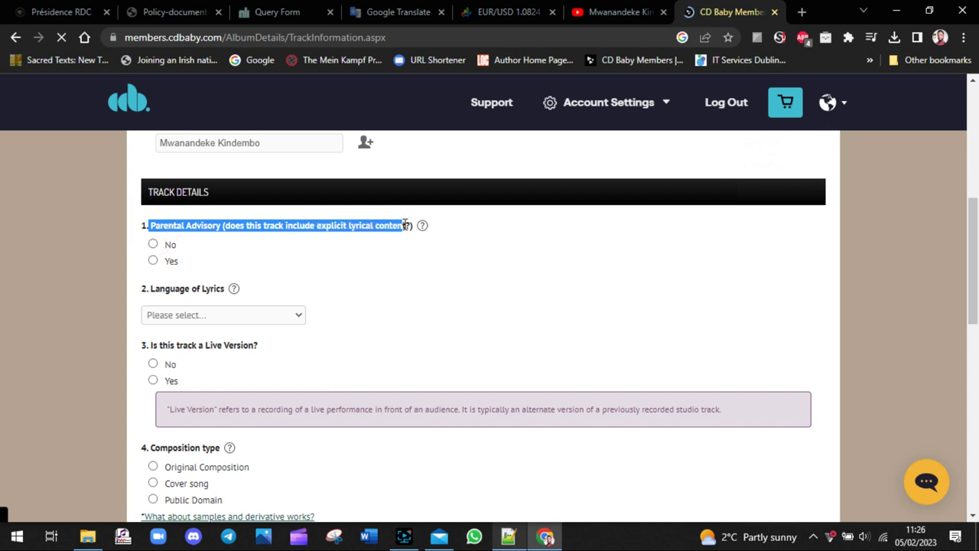
pyautogui.click(406, 243)
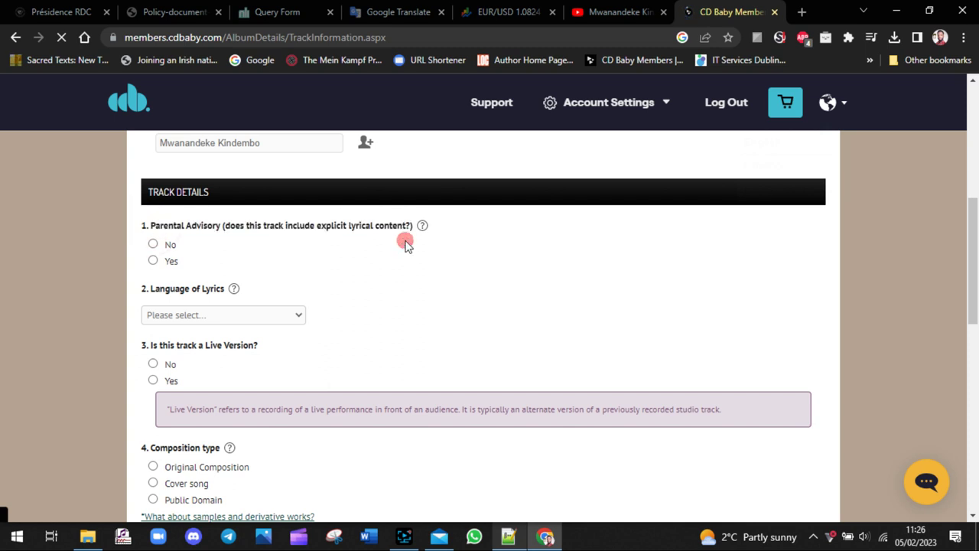
pyautogui.click(153, 245)
pyautogui.click(239, 320)
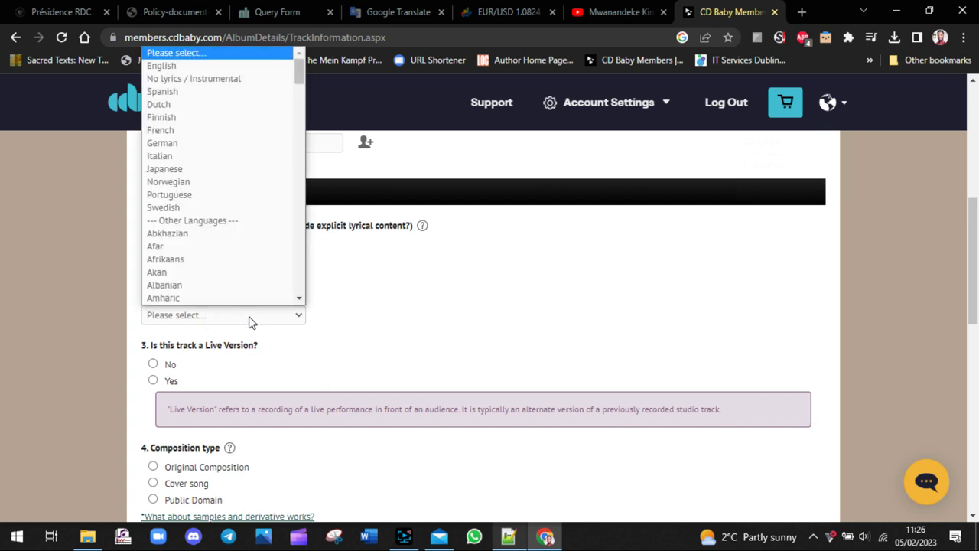
pyautogui.press('Escape')
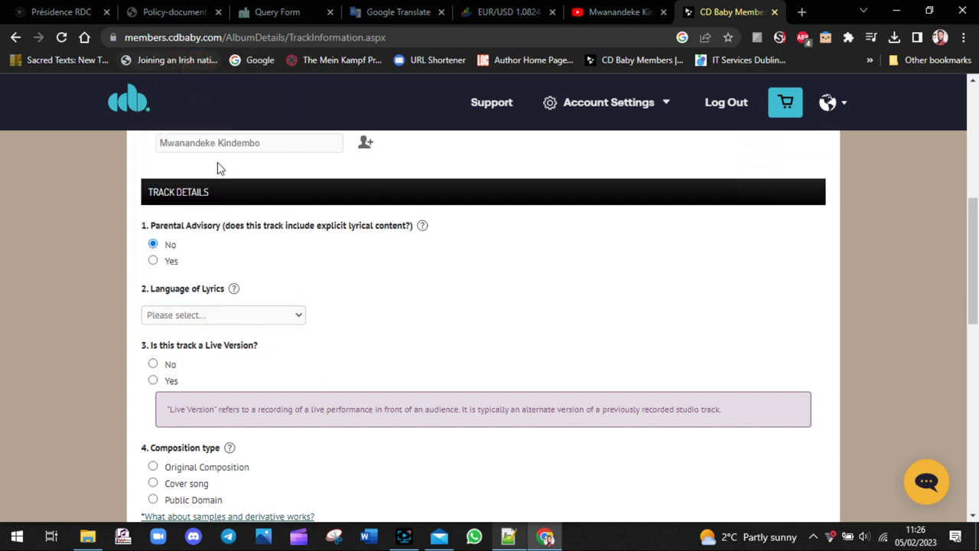
pyautogui.click(252, 327)
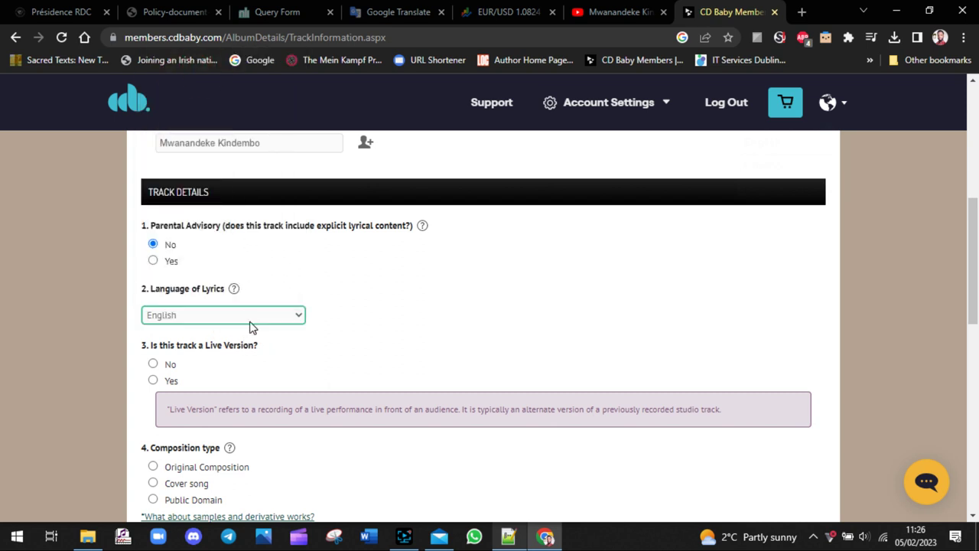
# - Mark the Opening track as not a Live Version and set its composition type to Original Composition
pyautogui.click(153, 365)
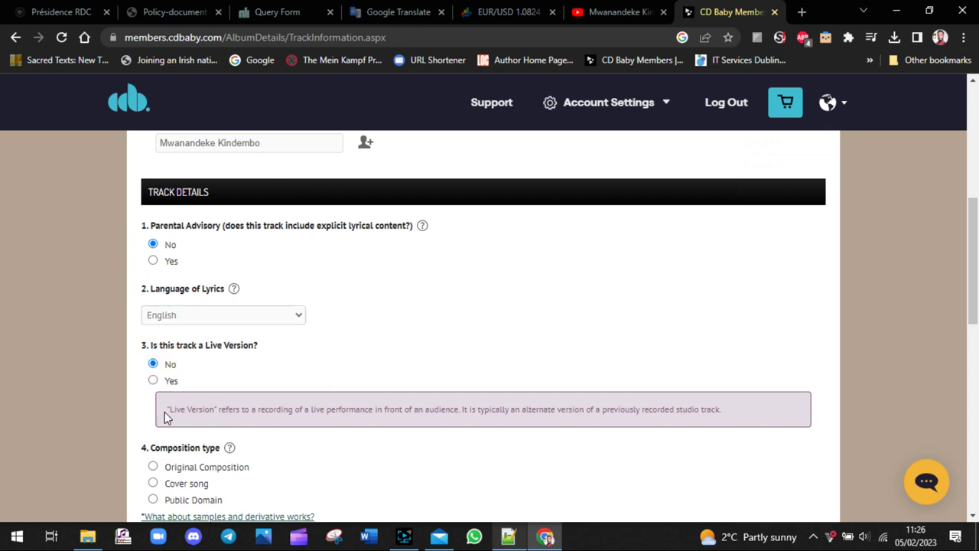
pyautogui.moveTo(165, 417); pyautogui.dragTo(798, 413)
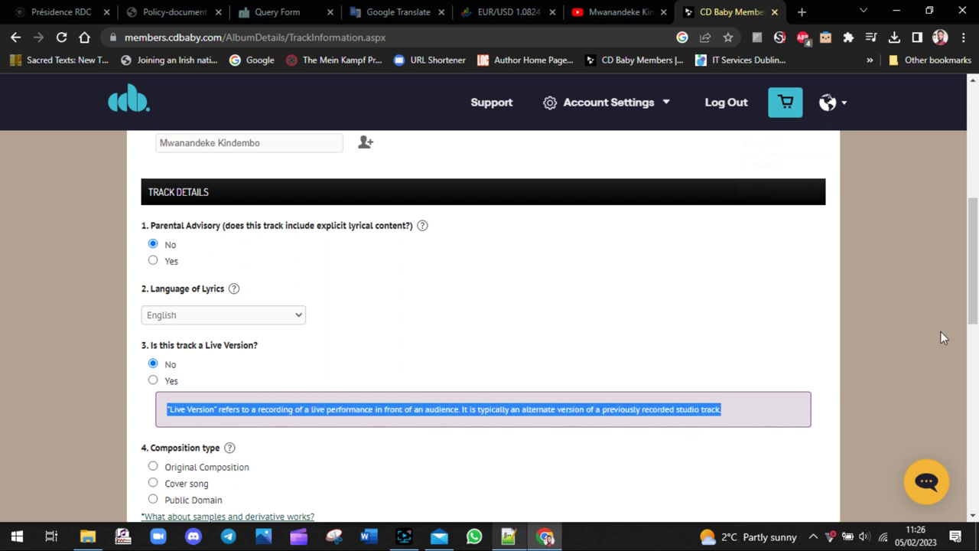
pyautogui.scroll(-3, 968, 287)
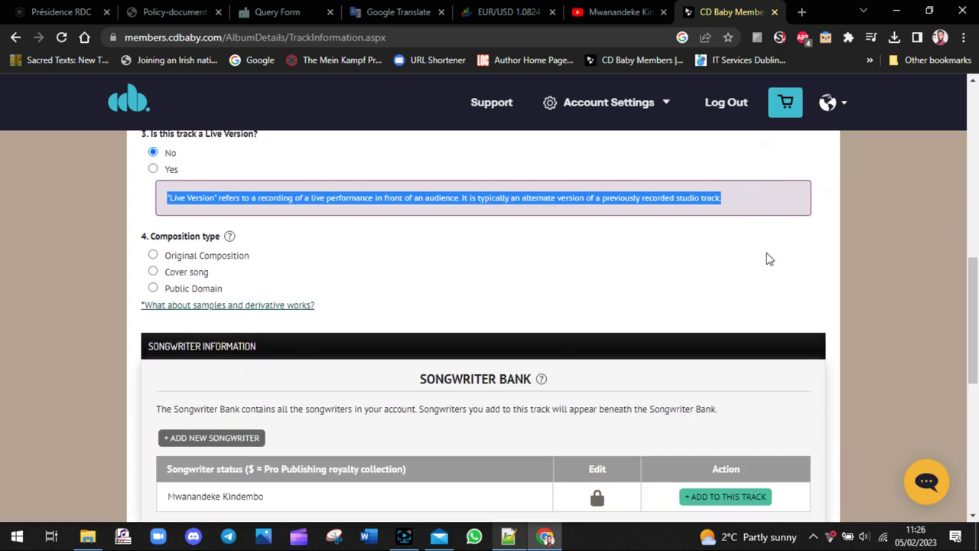
pyautogui.click(309, 264)
pyautogui.moveTo(142, 236); pyautogui.dragTo(244, 246)
pyautogui.click(153, 255)
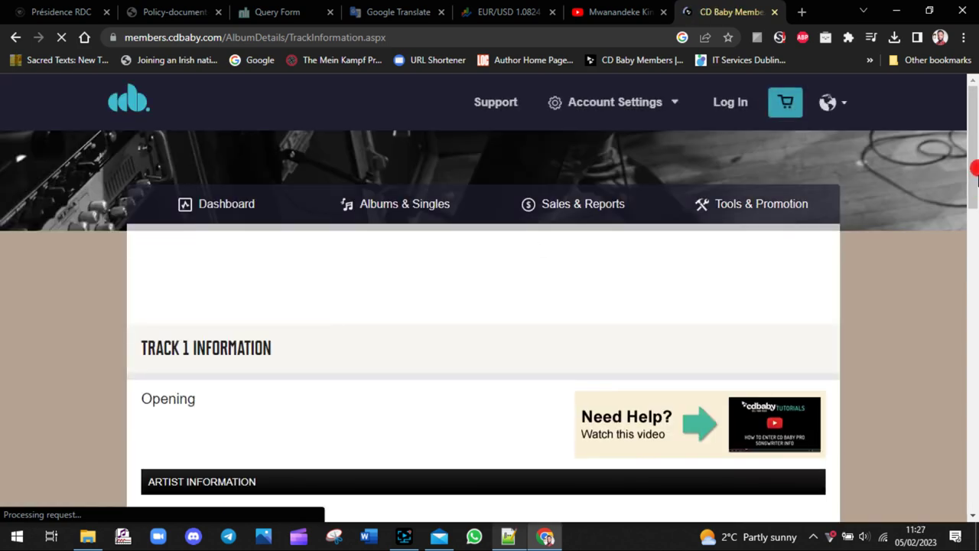
pyautogui.moveTo(969, 168); pyautogui.dragTo(977, 337)
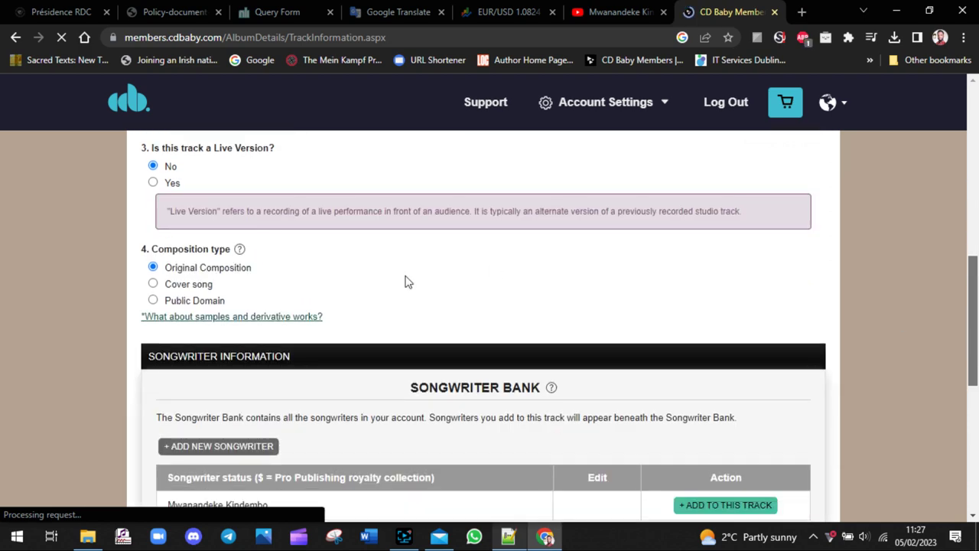
# - Open the Composition Type help, read the definition of an original composition, and close it
pyautogui.scroll(-1, 230, 264)
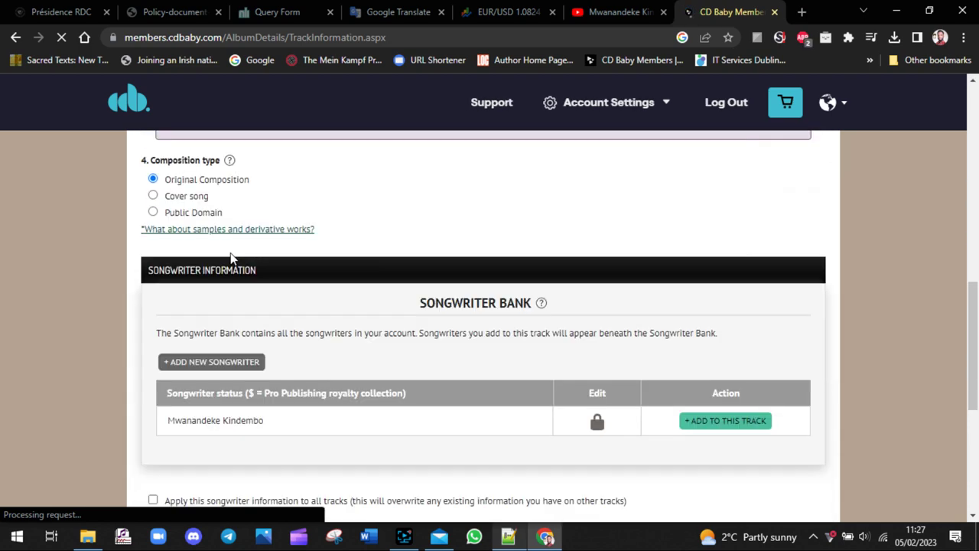
pyautogui.click(230, 160)
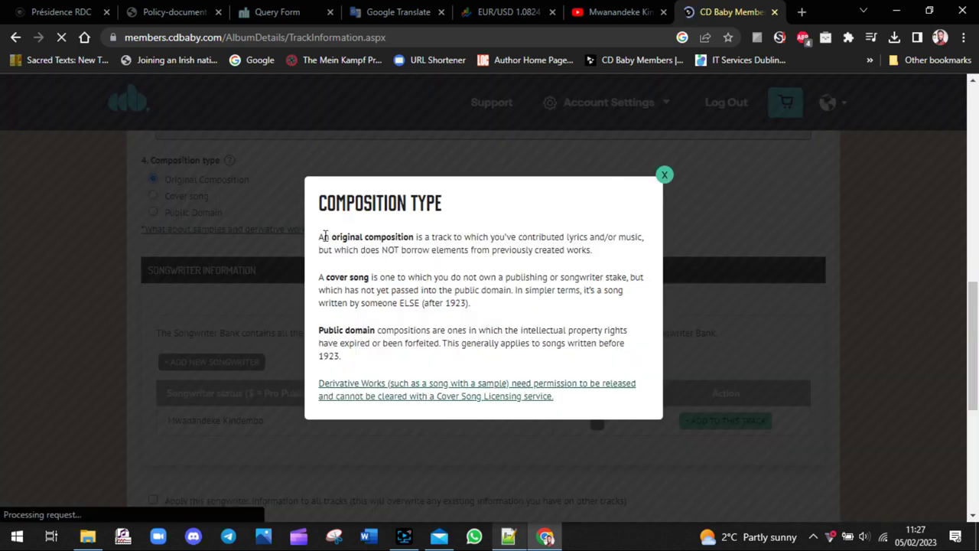
pyautogui.moveTo(319, 238); pyautogui.dragTo(623, 253)
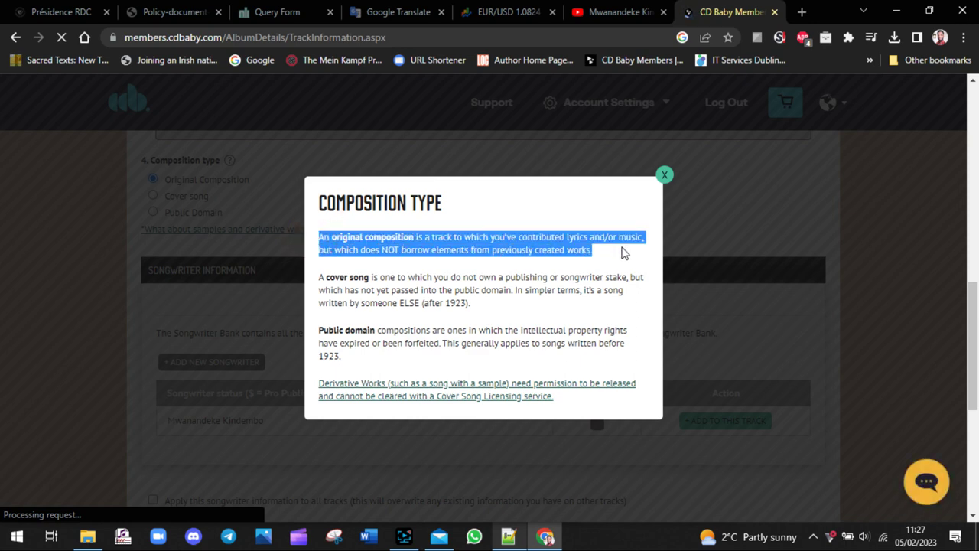
pyautogui.click(621, 253)
pyautogui.moveTo(382, 251); pyautogui.dragTo(581, 247)
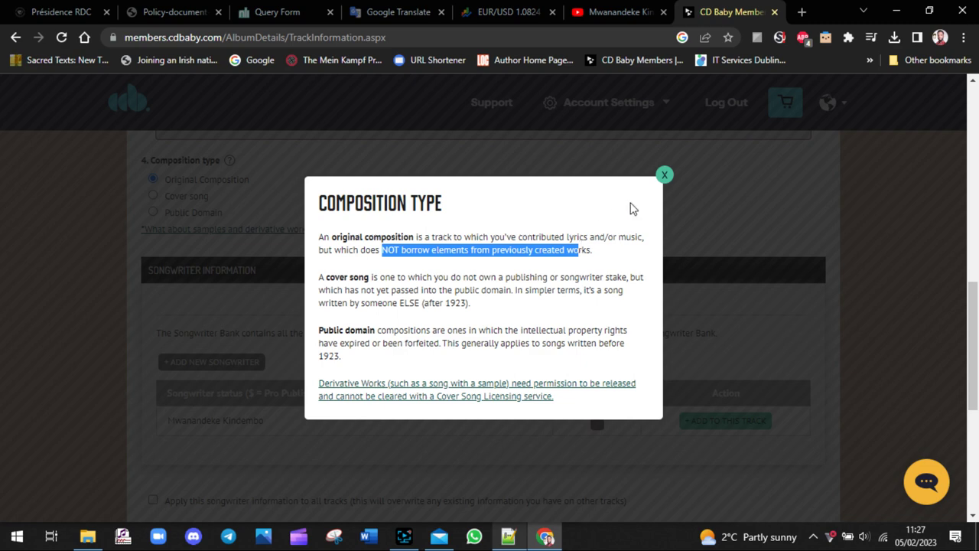
pyautogui.click(667, 179)
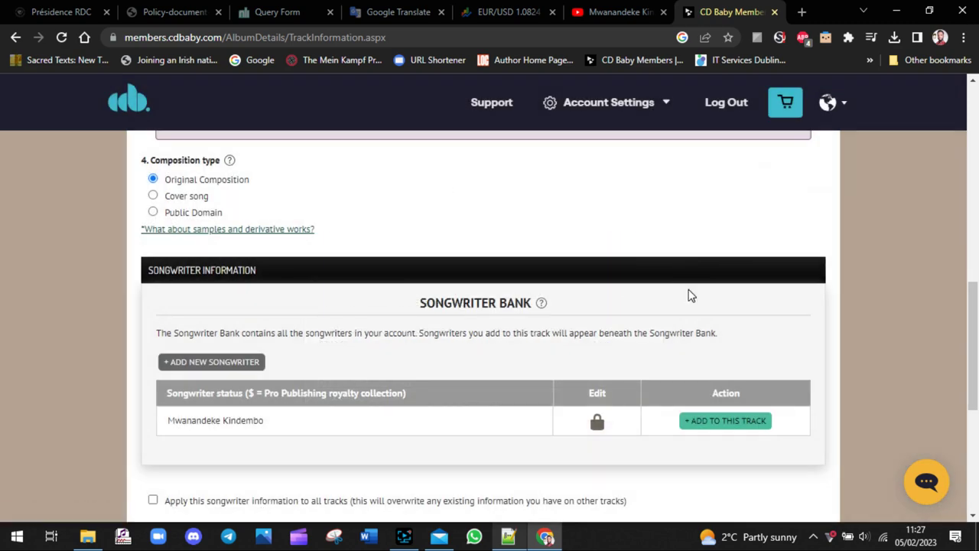
# - Apply the songwriter information to all tracks and try to save the Opening track
pyautogui.moveTo(977, 300)
pyautogui.mouseDown()
pyautogui.moveTo(976, 290)
pyautogui.moveTo(977, 310)
pyautogui.mouseUp()
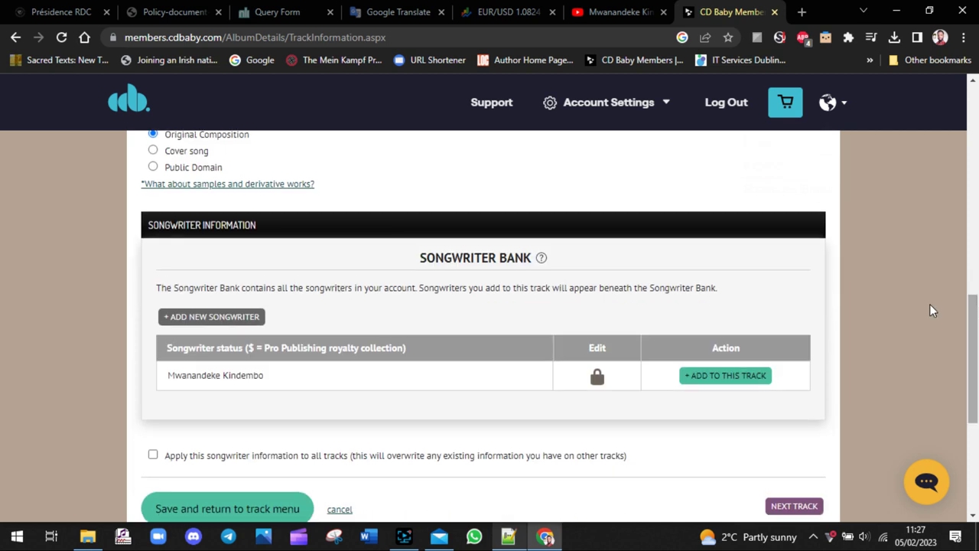
pyautogui.tripleClick(262, 376)
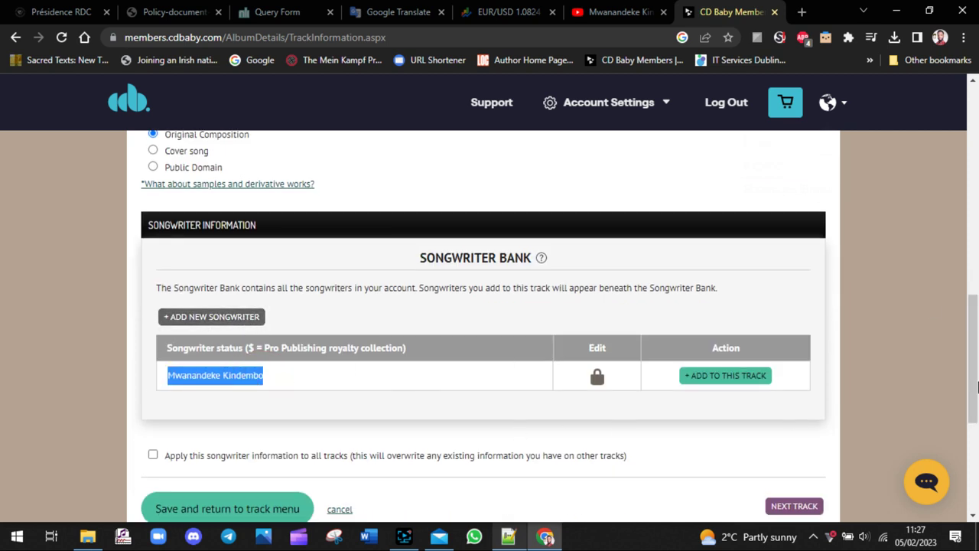
pyautogui.scroll(-3, 975, 375)
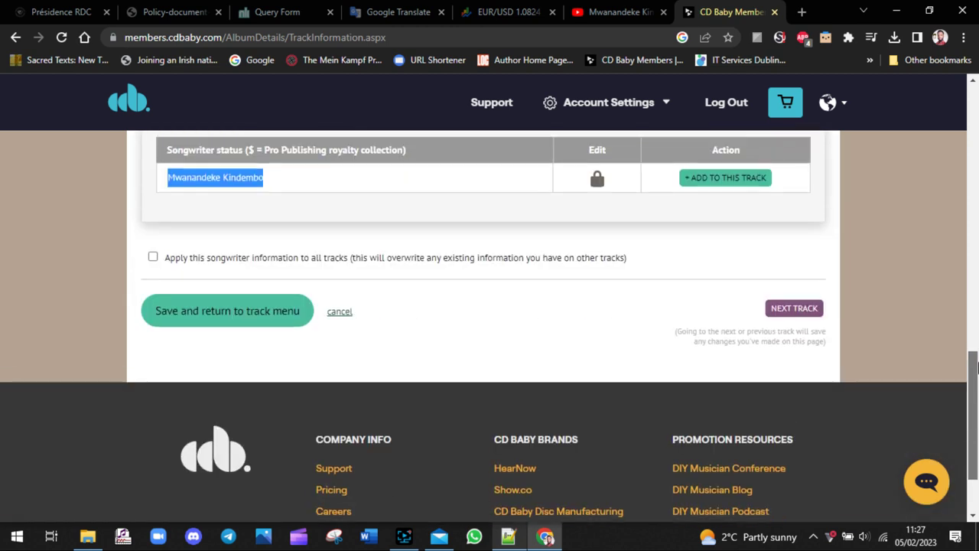
pyautogui.scroll(2, 976, 369)
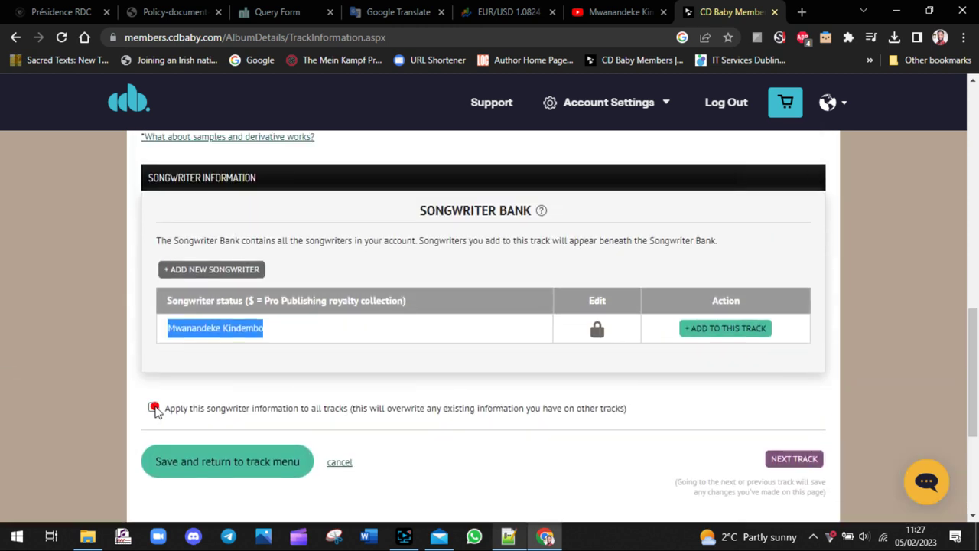
pyautogui.click(154, 407)
pyautogui.moveTo(165, 410); pyautogui.dragTo(654, 404)
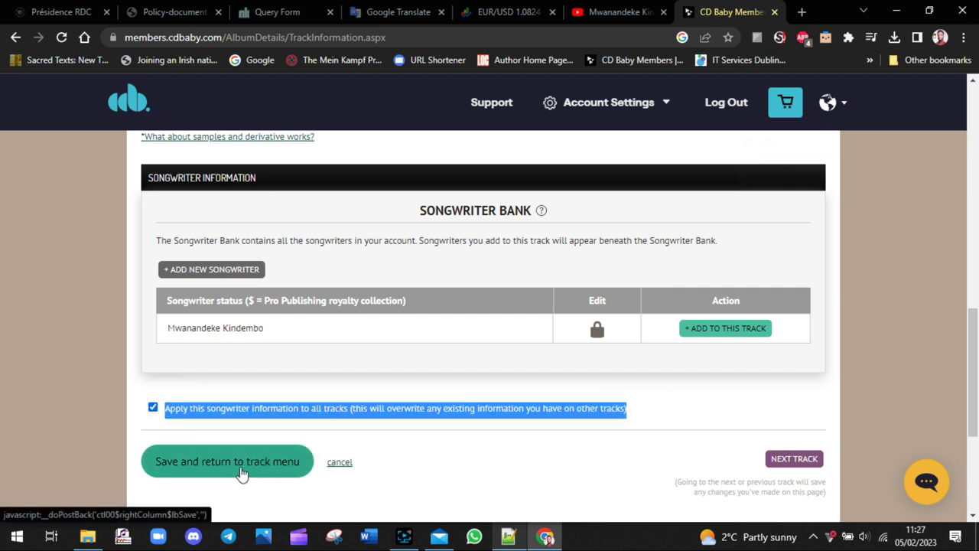
pyautogui.moveTo(973, 370); pyautogui.dragTo(977, 395)
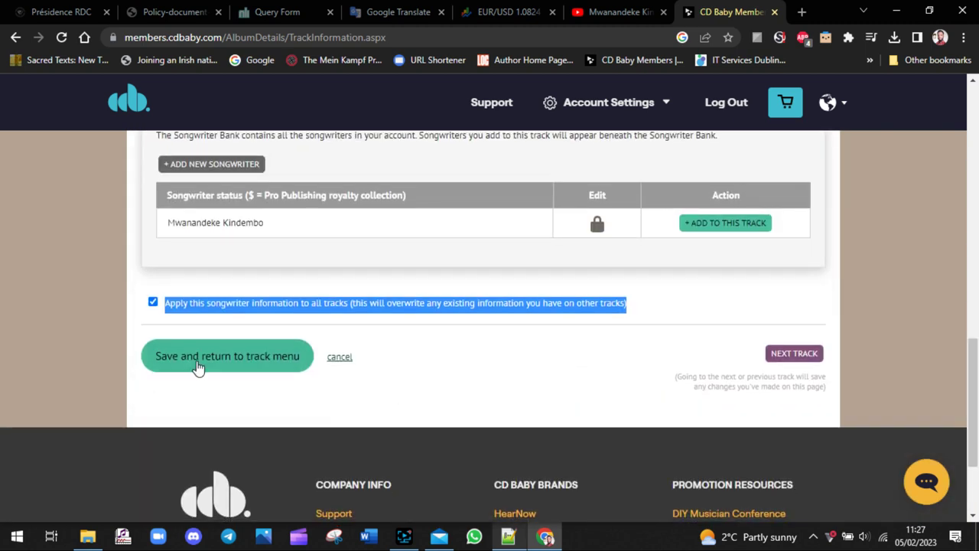
pyautogui.click(219, 348)
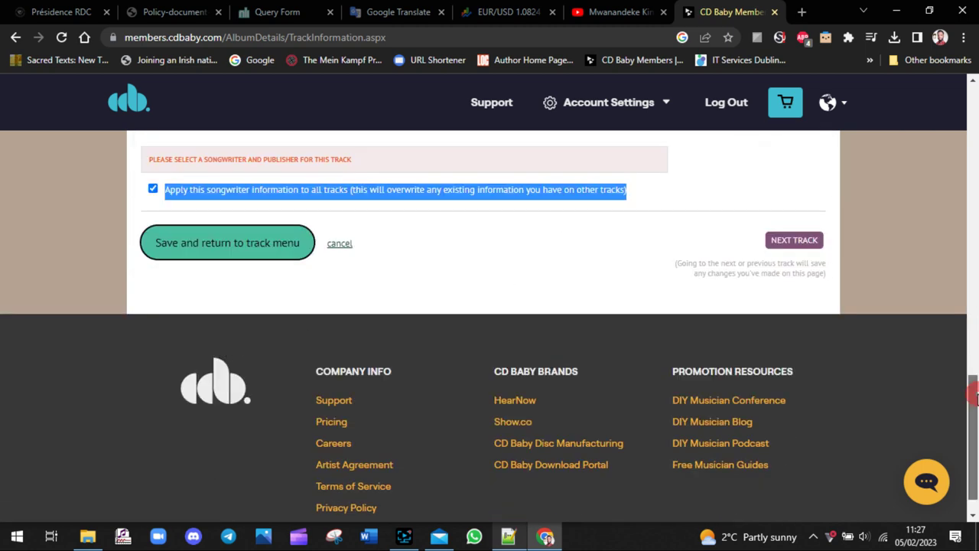
# - Add the existing songwriter from the Songwriter Bank to the Opening track
pyautogui.moveTo(977, 381); pyautogui.dragTo(977, 319)
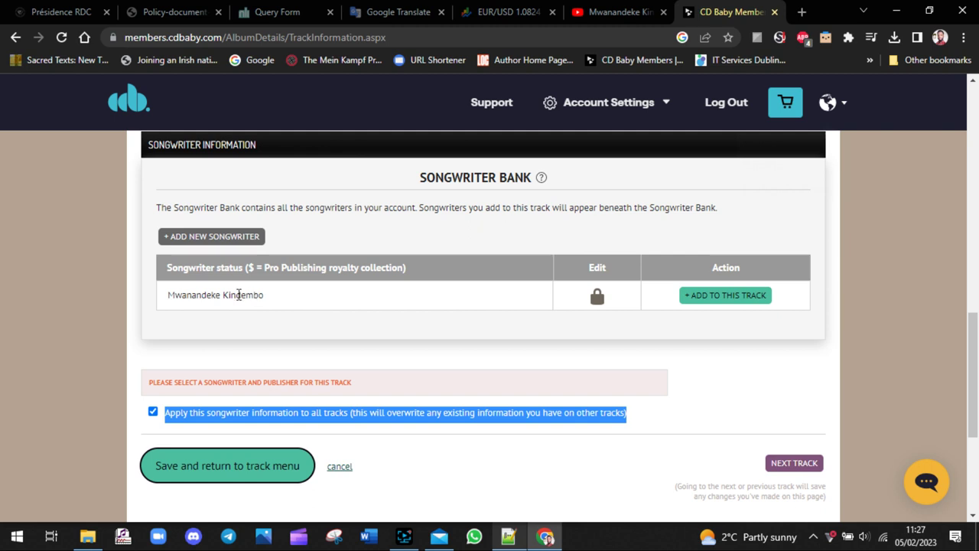
pyautogui.click(733, 297)
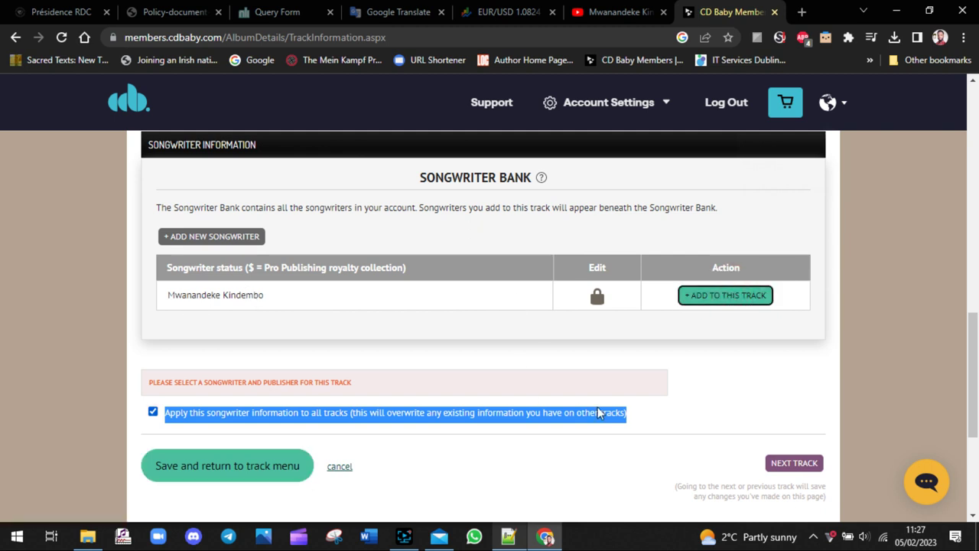
pyautogui.scroll(2, 289, 321)
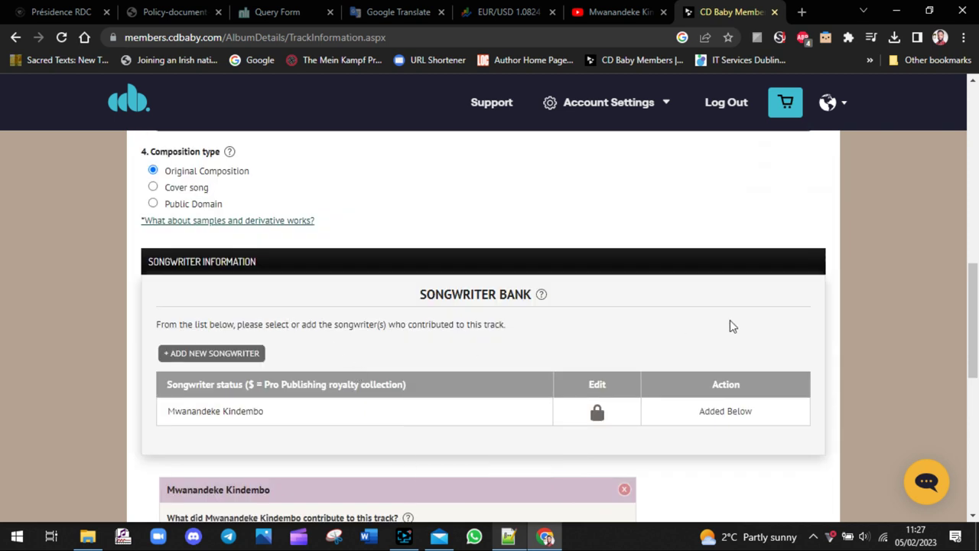
pyautogui.scroll(-2, 959, 311)
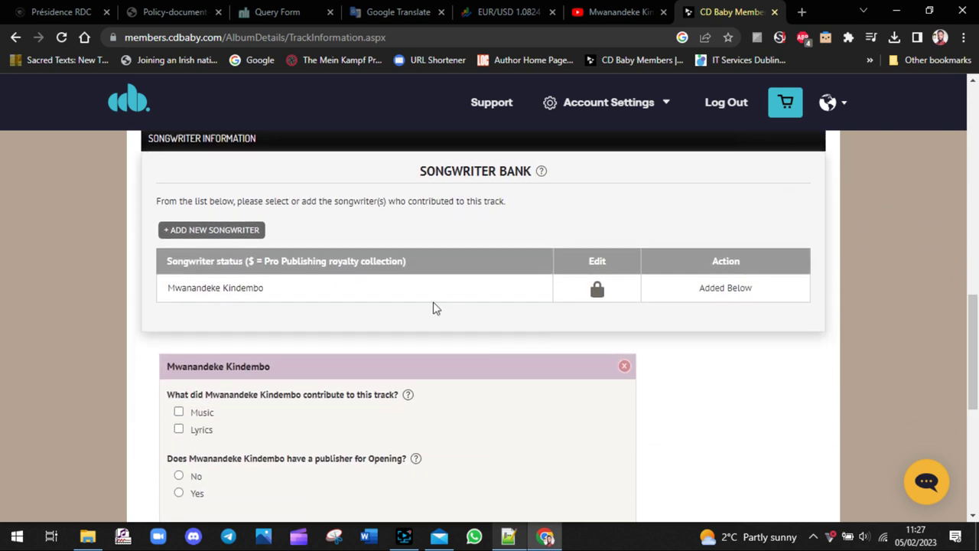
pyautogui.click(278, 295)
pyautogui.tripleClick(258, 288)
pyautogui.click(278, 294)
pyautogui.scroll(-2, 688, 336)
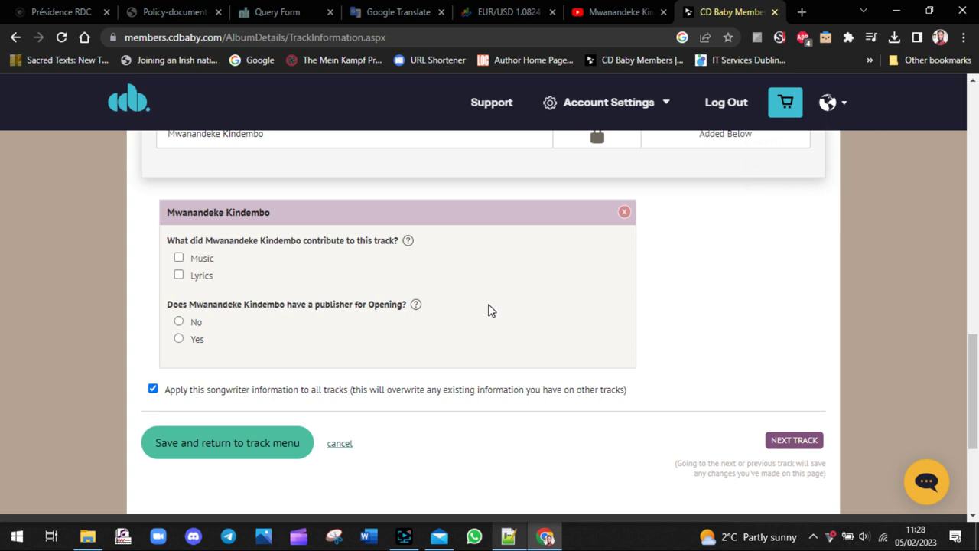
# - Mark the songwriter's contributions as Music and Lyrics, and answer No to having a publisher for Opening
pyautogui.moveTo(170, 240); pyautogui.dragTo(401, 253)
pyautogui.click(178, 260)
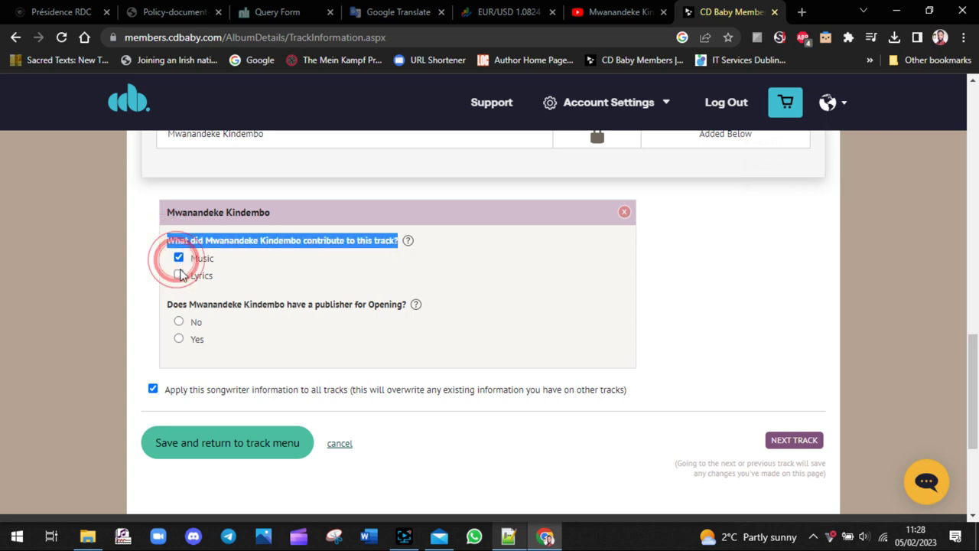
pyautogui.click(179, 275)
pyautogui.moveTo(167, 305); pyautogui.dragTo(397, 317)
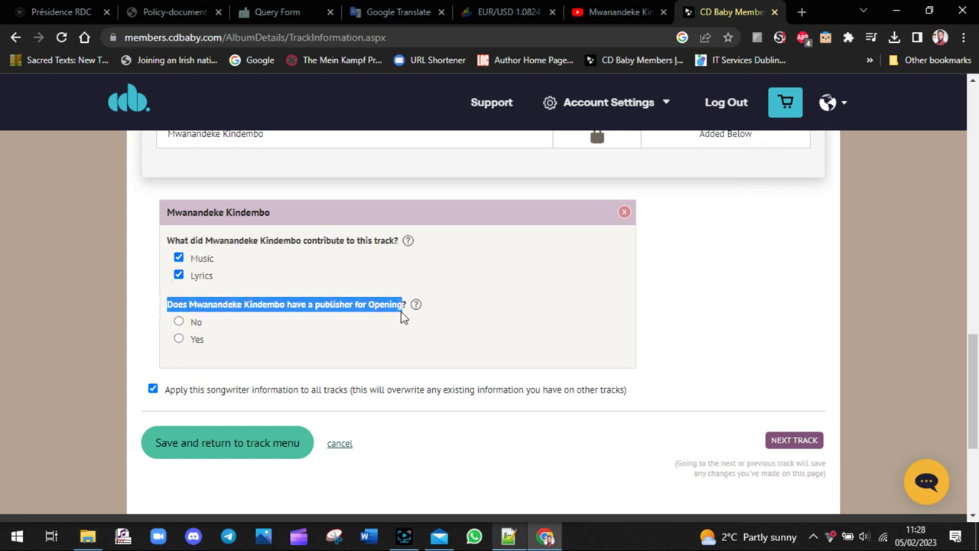
pyautogui.click(399, 321)
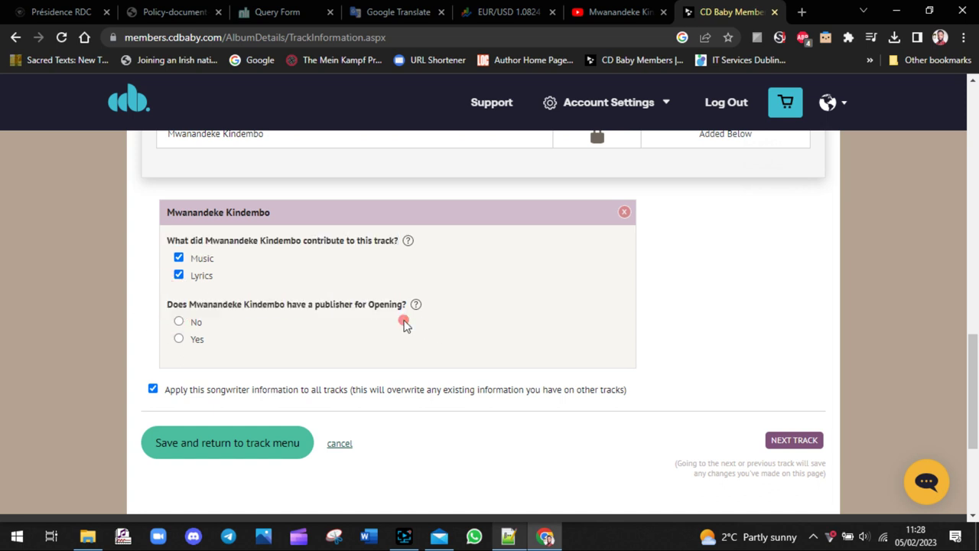
pyautogui.click(179, 322)
# - Open the help for the publisher question, read when to answer No, and close it
pyautogui.click(417, 305)
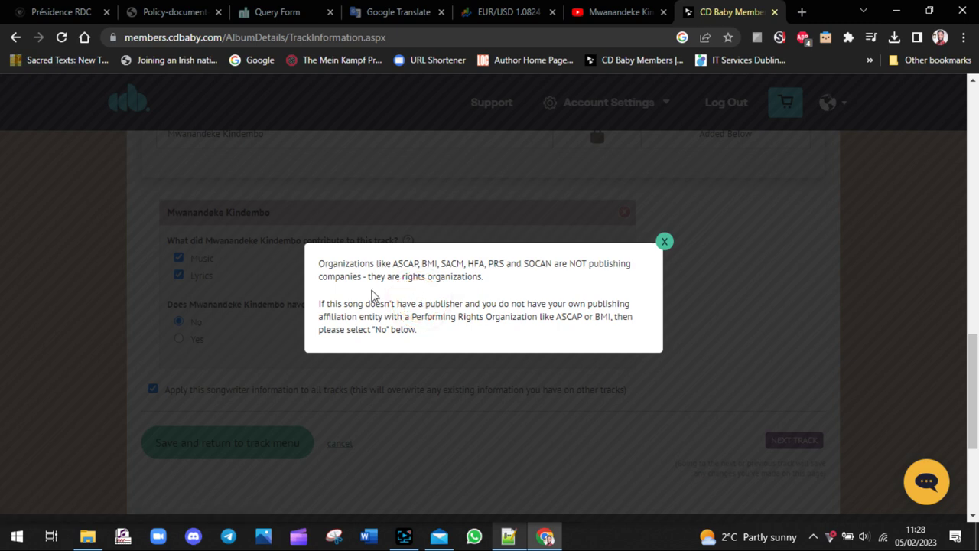
pyautogui.moveTo(378, 274); pyautogui.dragTo(525, 300)
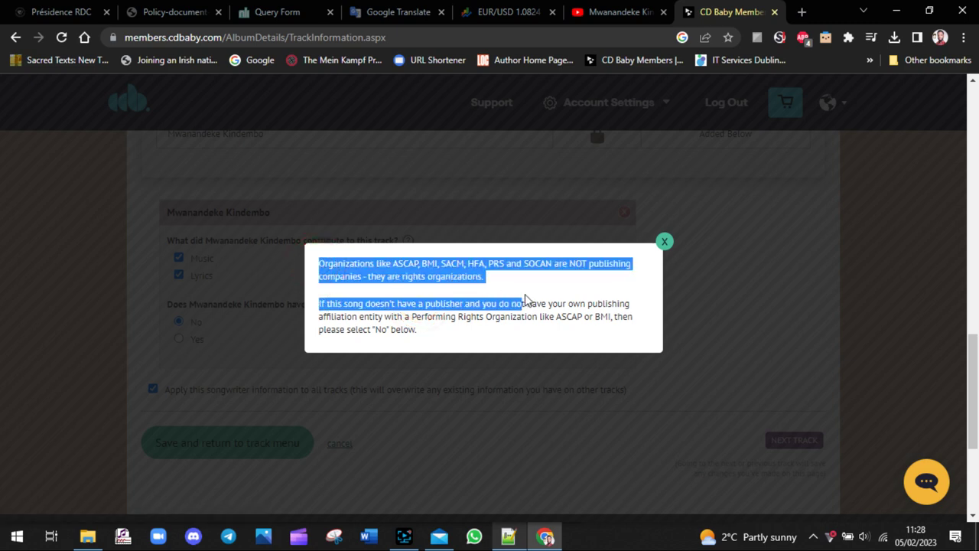
pyautogui.click(664, 241)
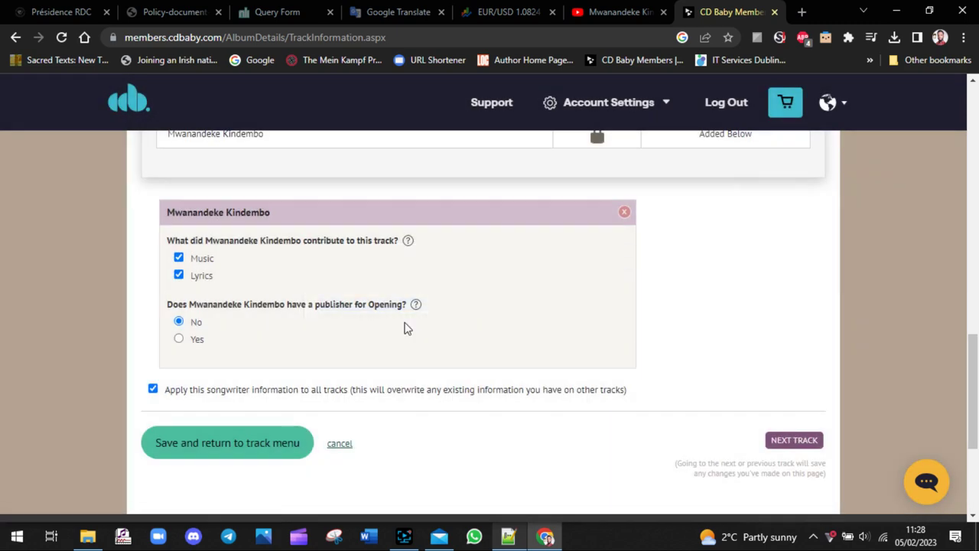
# - Save the Opening track's details, return to the track menu, and check the status of the listed tracks
pyautogui.click(240, 441)
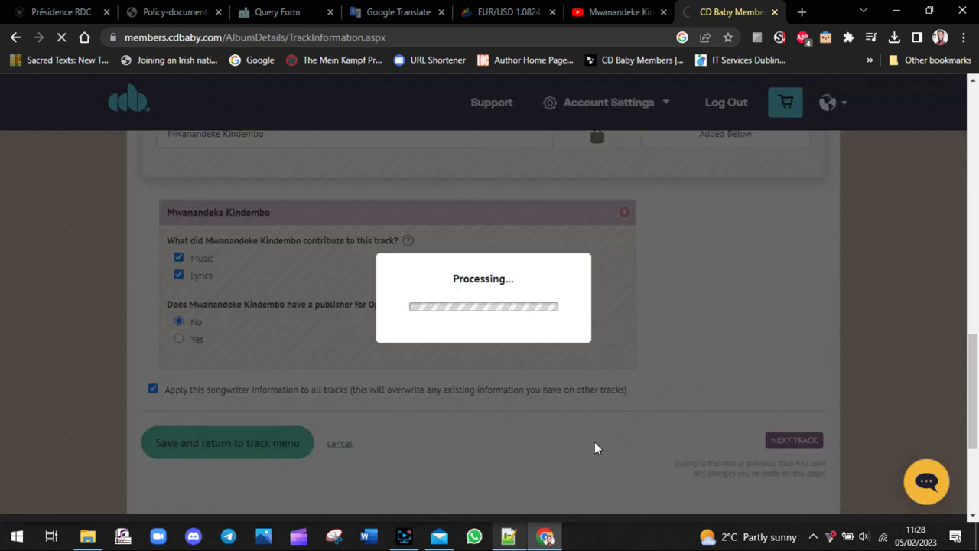
pyautogui.moveTo(976, 428); pyautogui.dragTo(974, 367)
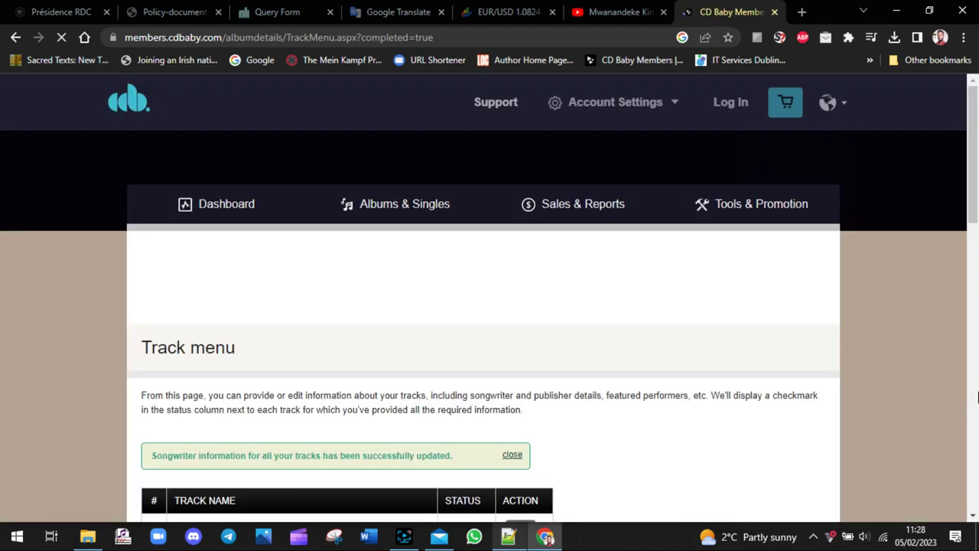
pyautogui.moveTo(975, 205); pyautogui.dragTo(973, 305)
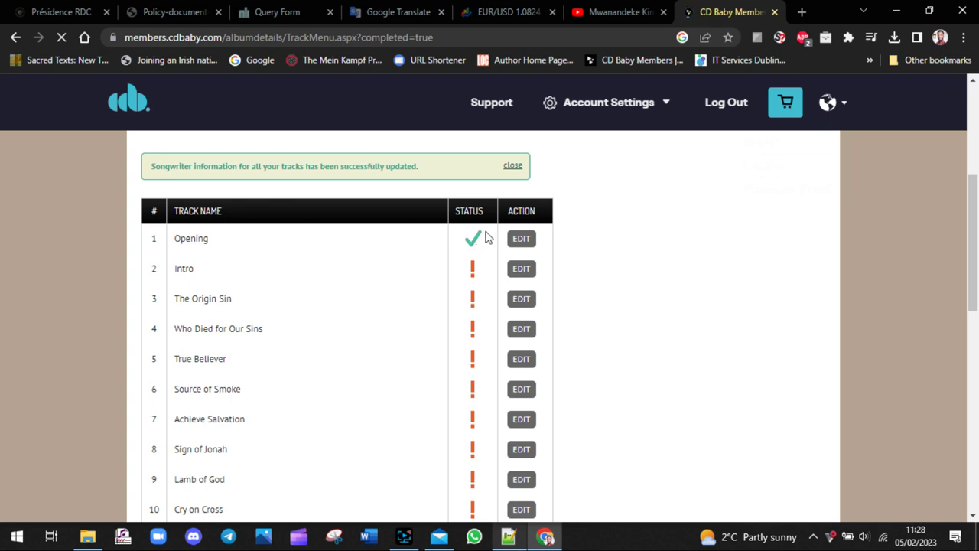
# - Switch to Notepad++ and add the line "FILL IN ALL THE INFO FOR THE REST OF THE TRACKS" below the last section note
pyautogui.click(508, 535)
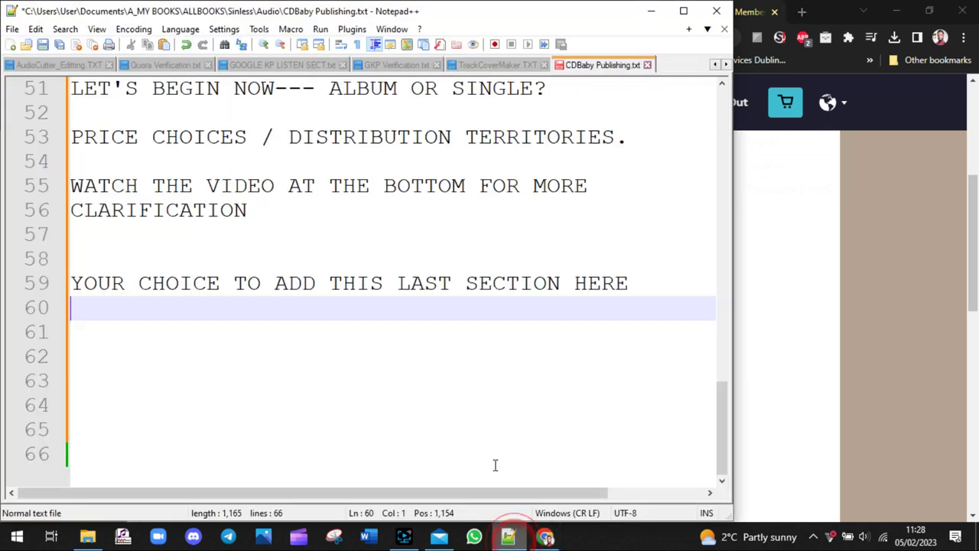
pyautogui.press('Return')
pyautogui.write('FIL')
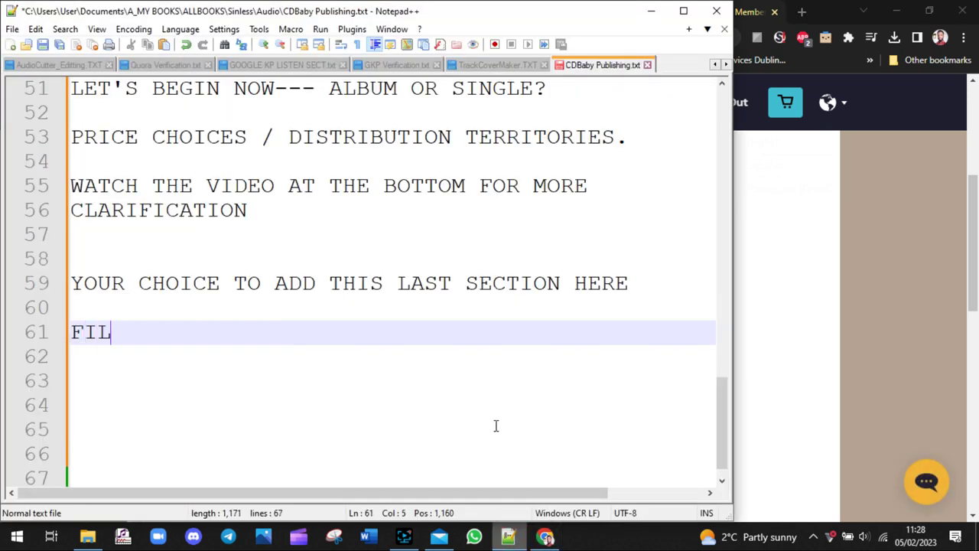
pyautogui.write('L IN ALL THE')
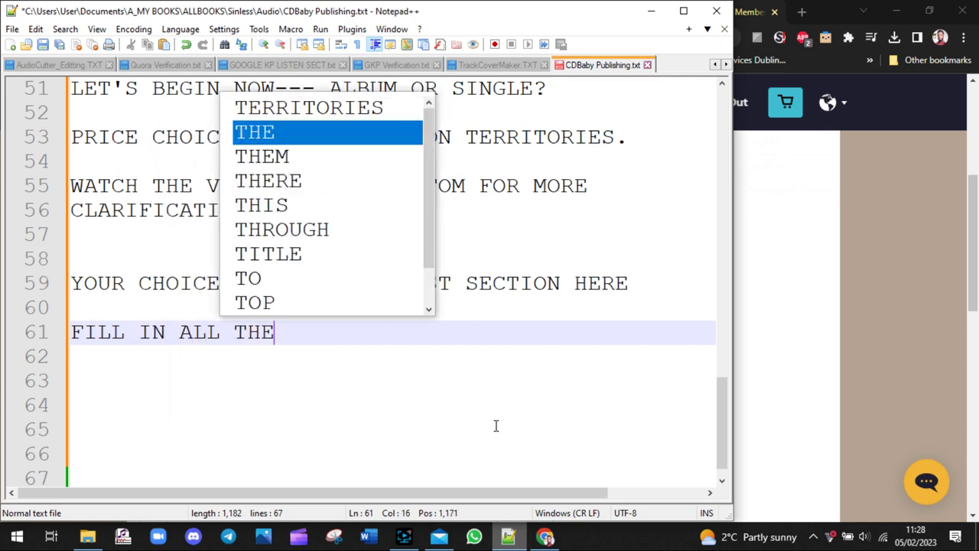
pyautogui.write(' INFO F')
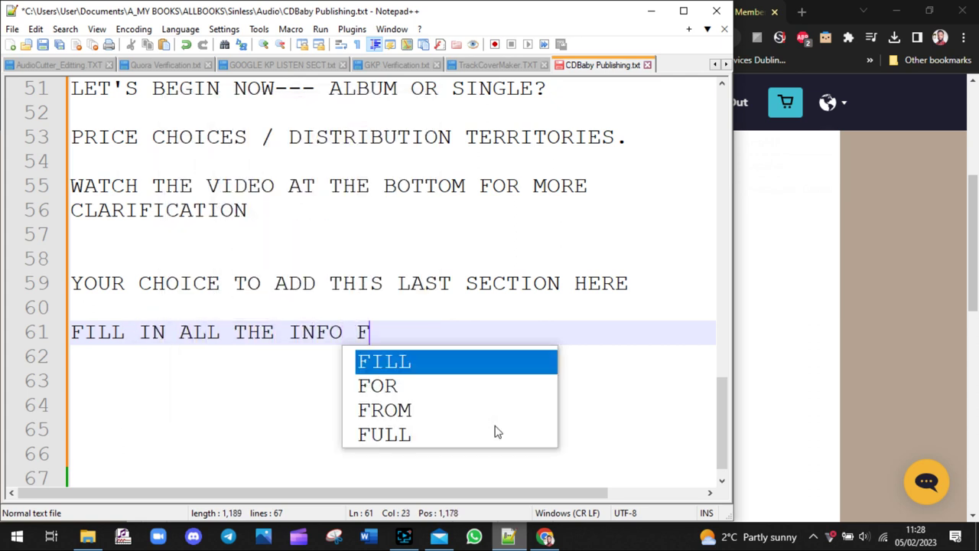
pyautogui.write('OR THE REST OF')
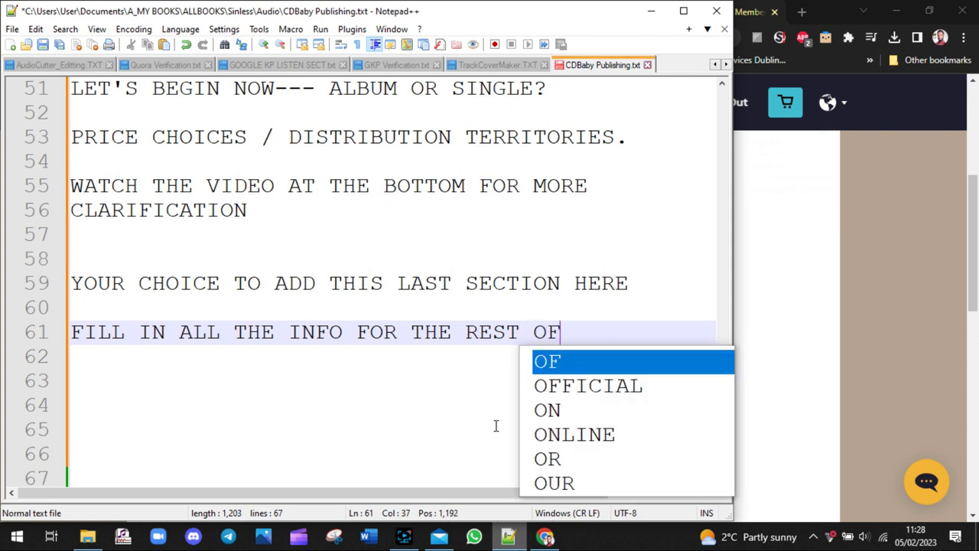
pyautogui.write(' THE TRAC')
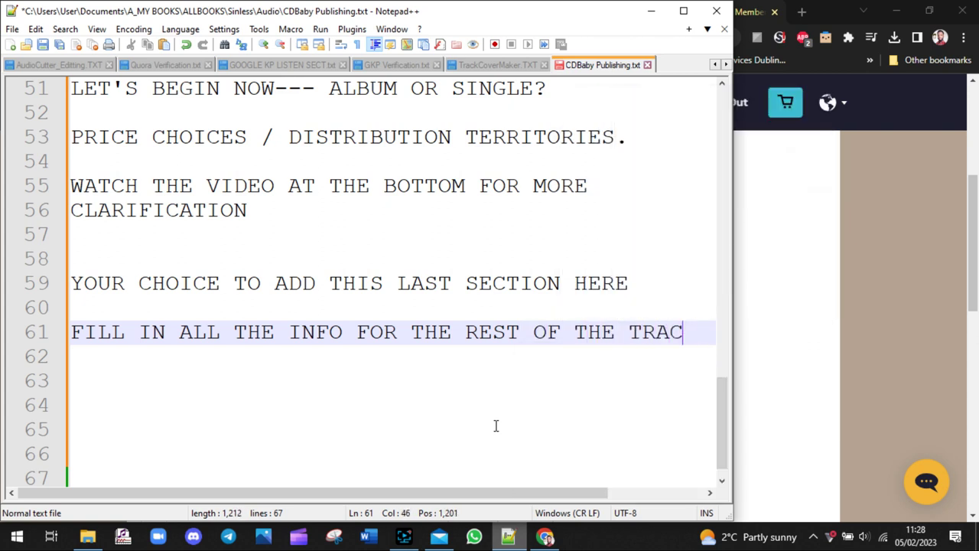
pyautogui.press('Return')
pyautogui.press('Return')
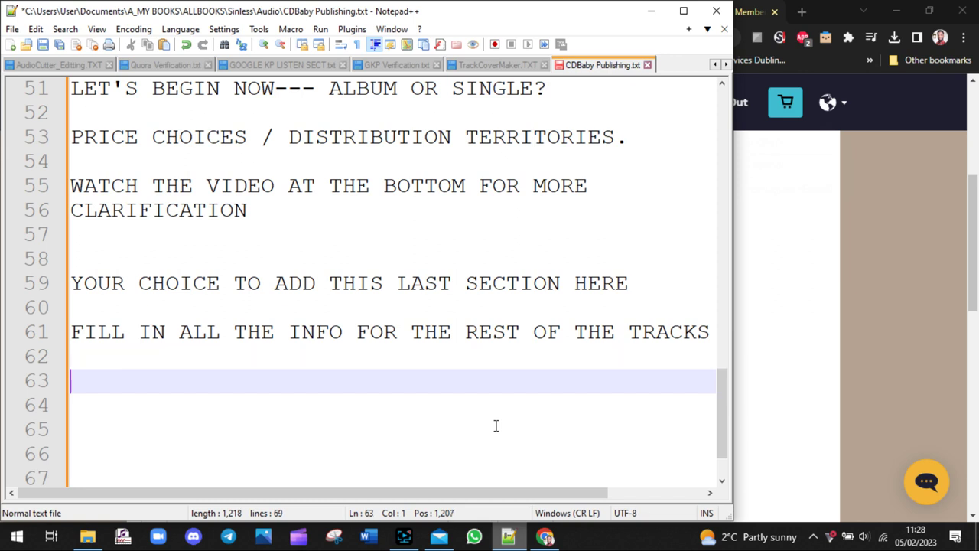
# - Continue the note with "UNTIL YOU SEE THE OK SIGN APPEARS NEXT TO EACH TRACK." and switch back to the CD Baby track menu in Chrome
pyautogui.press('BackSpace')
pyautogui.write('UNTIL ')
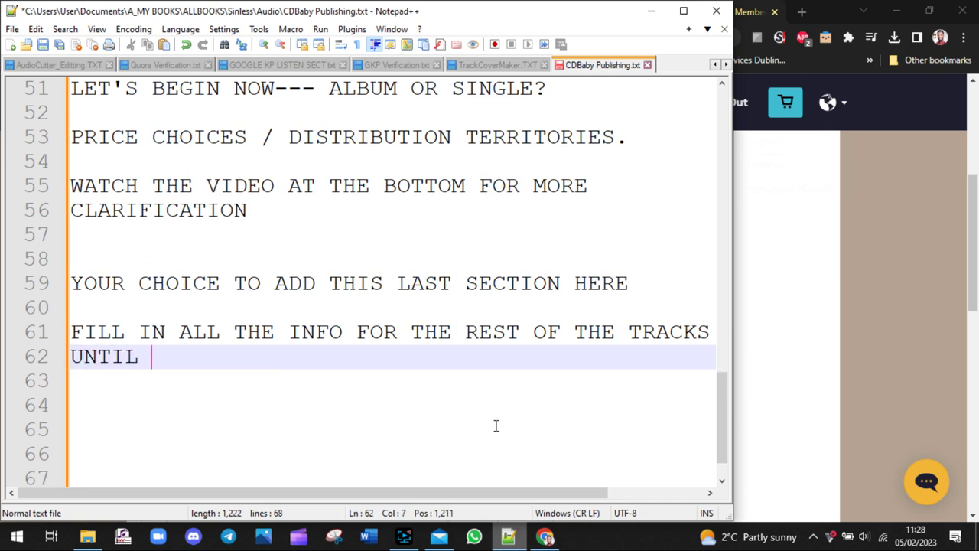
pyautogui.write('YOU SEE THE ')
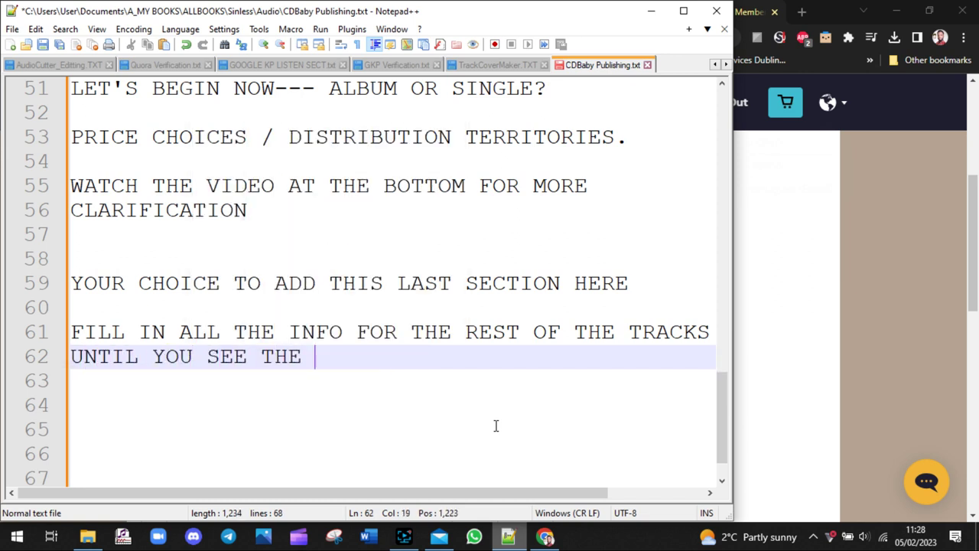
pyautogui.write('OK SIGN')
pyautogui.press('BackSpace')
pyautogui.write('K SIGN ')
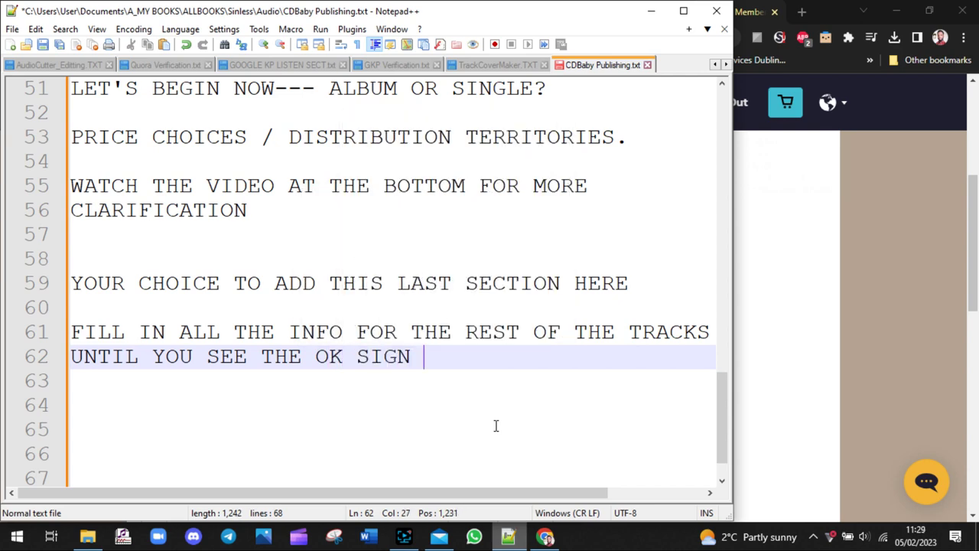
pyautogui.write('APPEARS N')
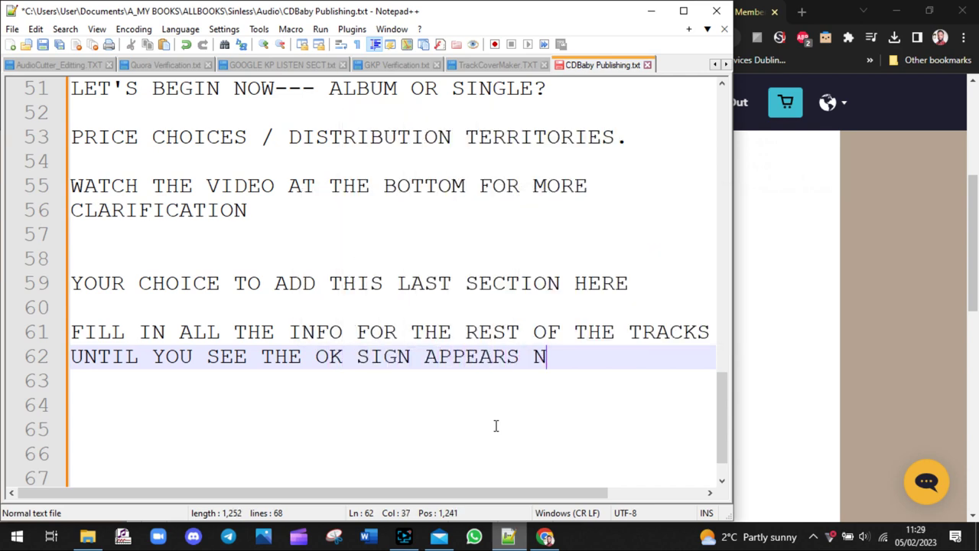
pyautogui.write('EXT TO')
pyautogui.press('Return')
pyautogui.press('Return')
pyautogui.write('EA')
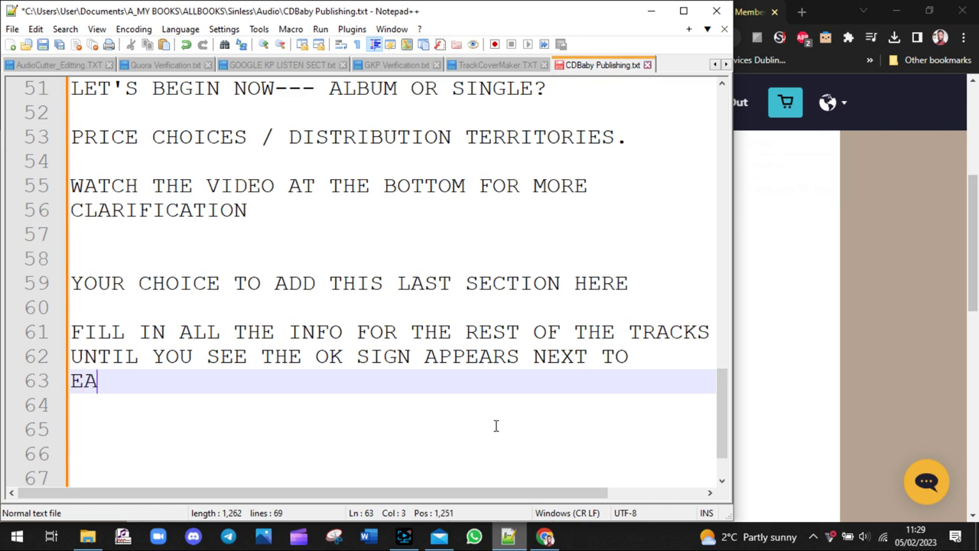
pyautogui.write('CH TRACK')
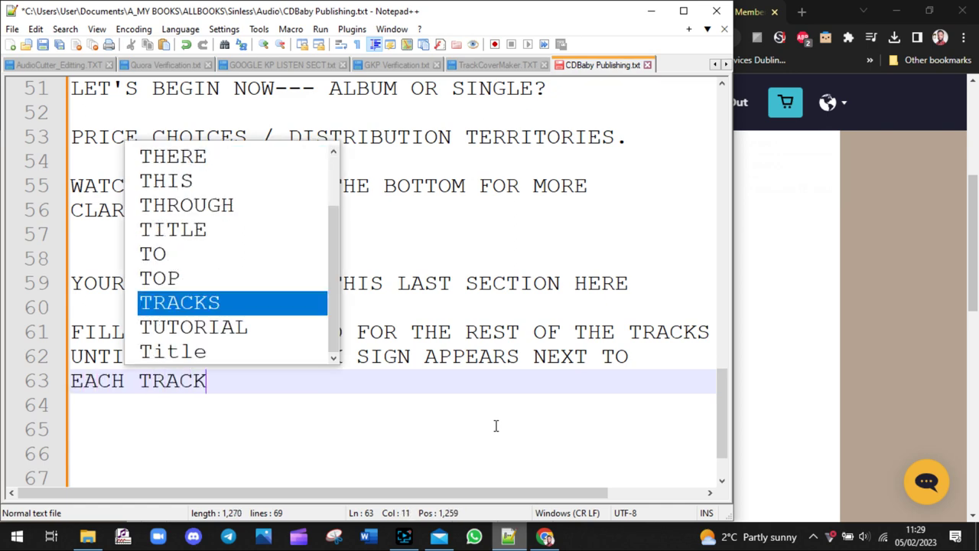
pyautogui.write('.')
pyautogui.click(825, 384)
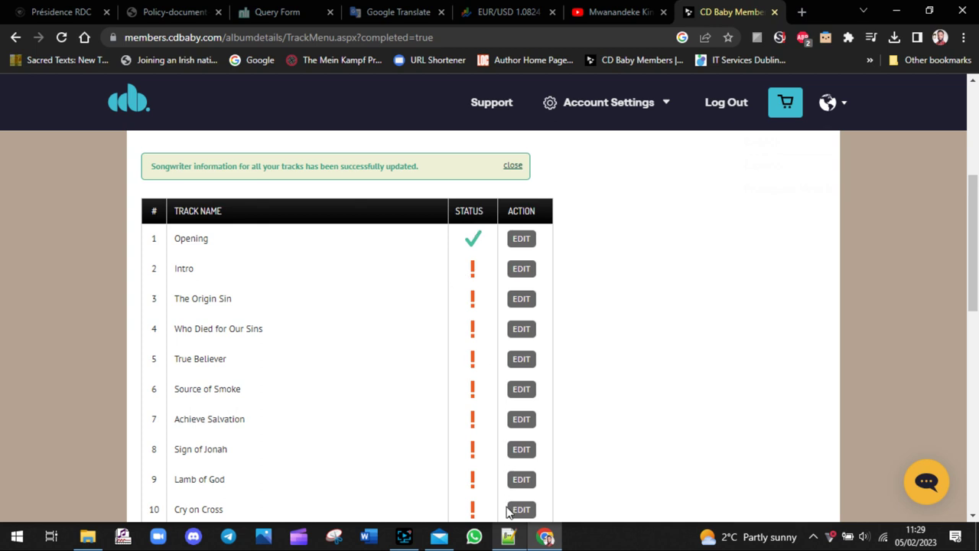
pyautogui.click(404, 536)
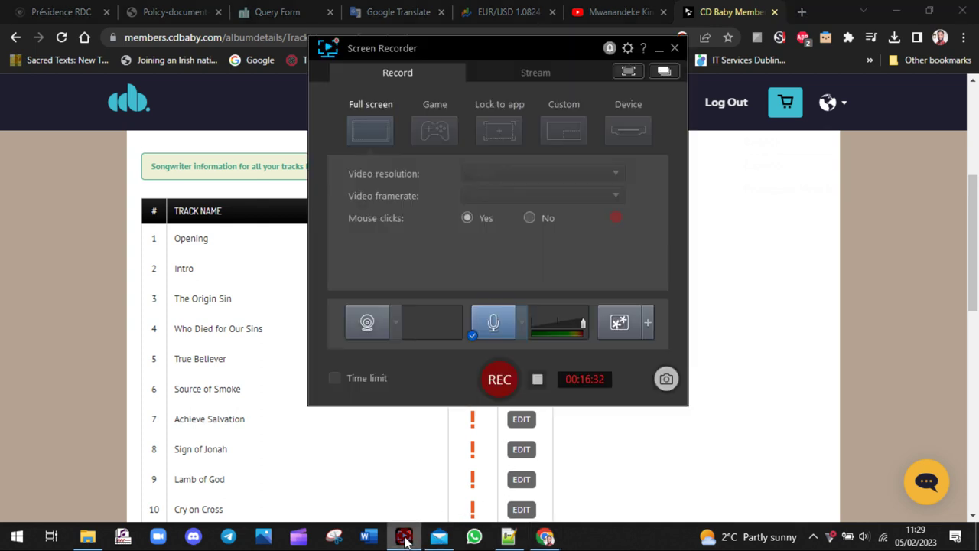
pyautogui.click(499, 380)
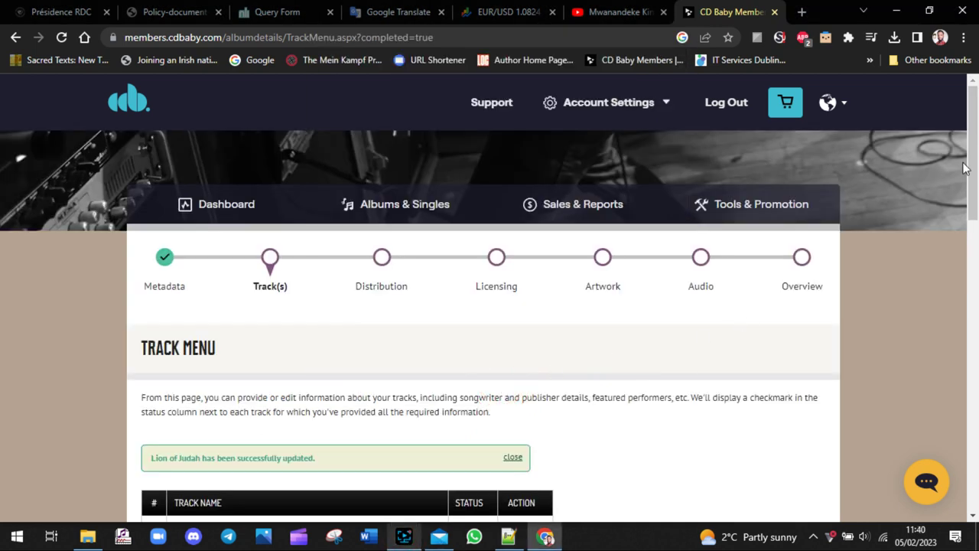
# - Check the status of the listed tracks and add the line "THERE I HAVE COMPLETED ALL THE REQUIREMENTS" below the track note in Notepad++
pyautogui.moveTo(973, 164); pyautogui.dragTo(977, 231)
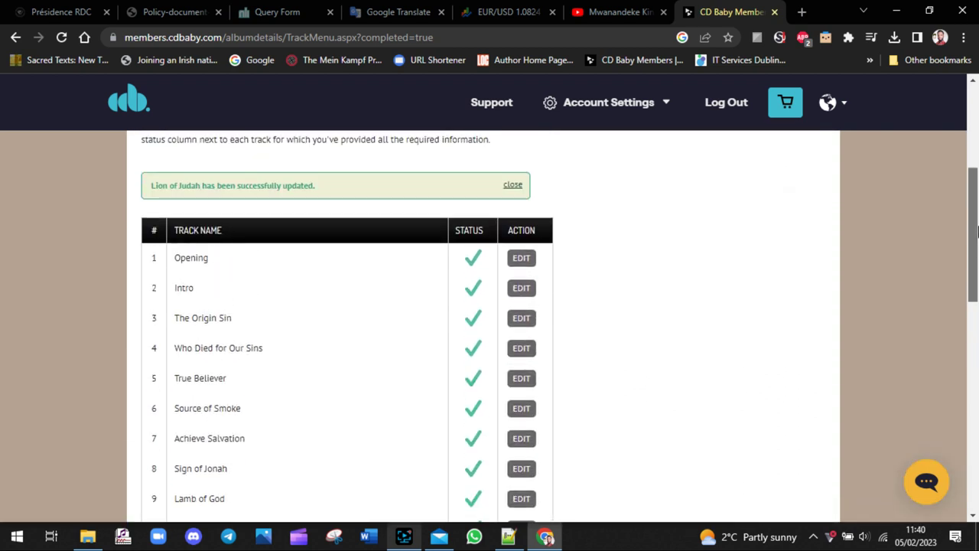
pyautogui.click(509, 537)
pyautogui.press('Return')
pyautogui.press('Return')
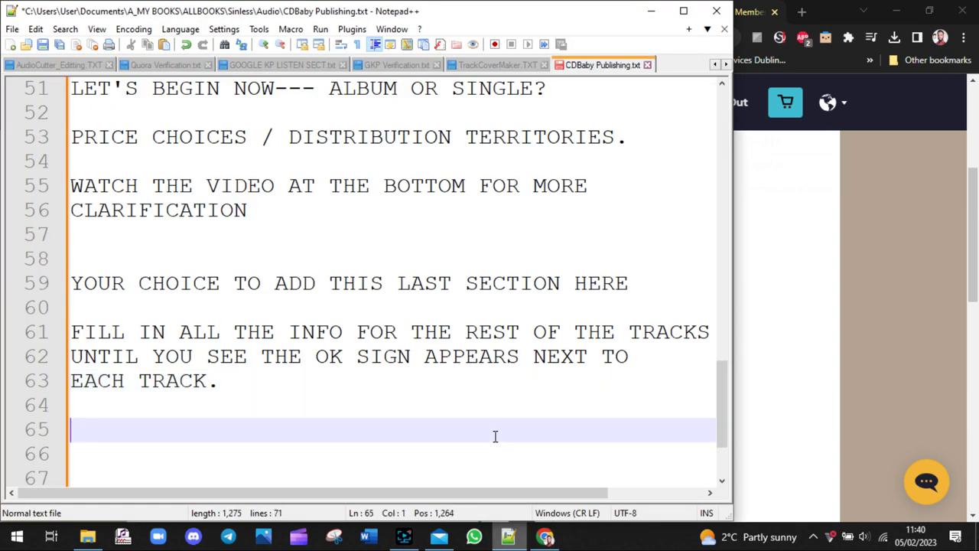
pyautogui.write('HE')
pyautogui.press('BackSpace')
pyautogui.press('BackSpace')
pyautogui.write('THERE')
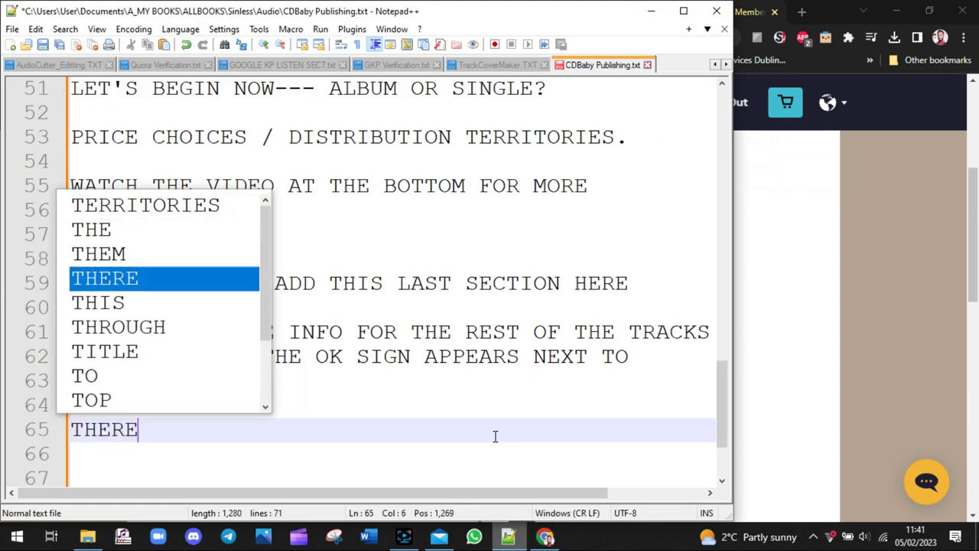
pyautogui.write(' I HAVE COM')
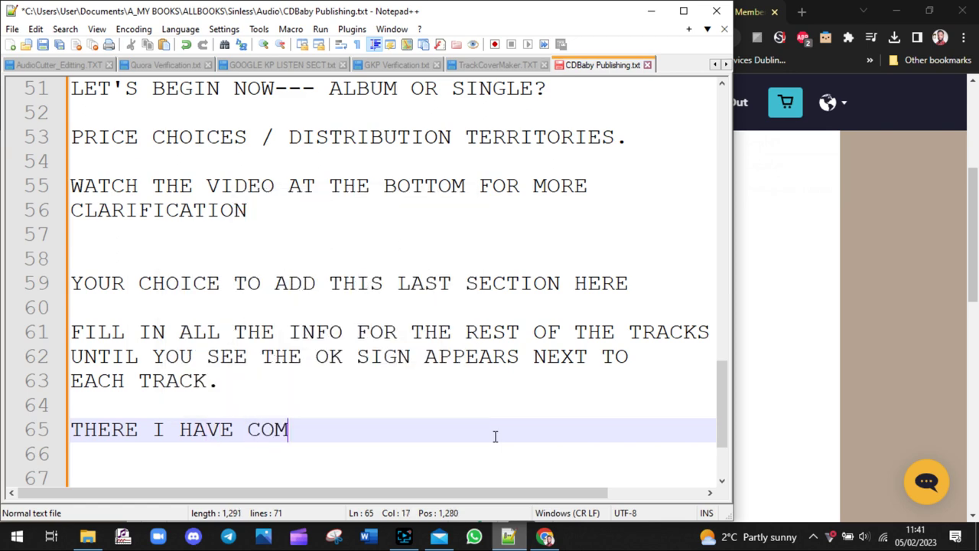
pyautogui.write('PLETED ')
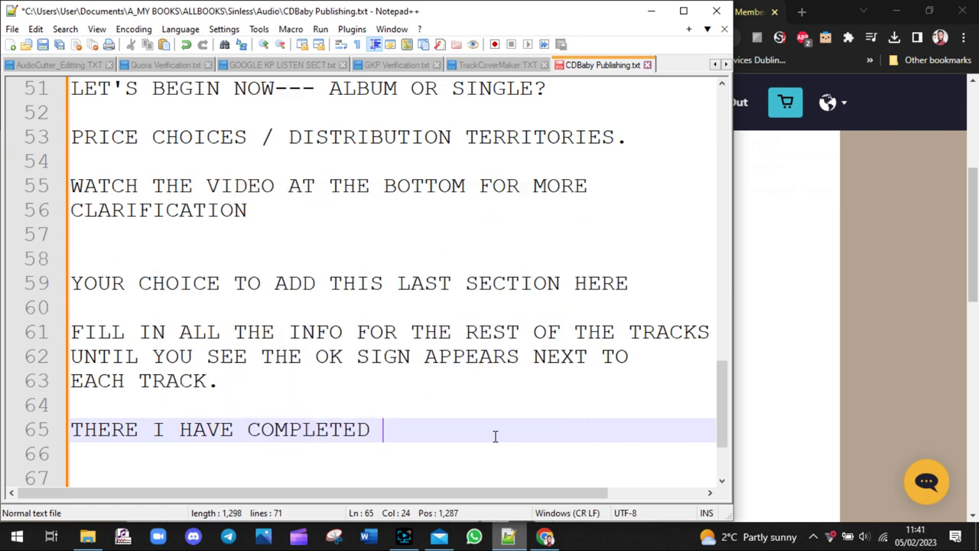
pyautogui.write('ALL THE REQUIREME')
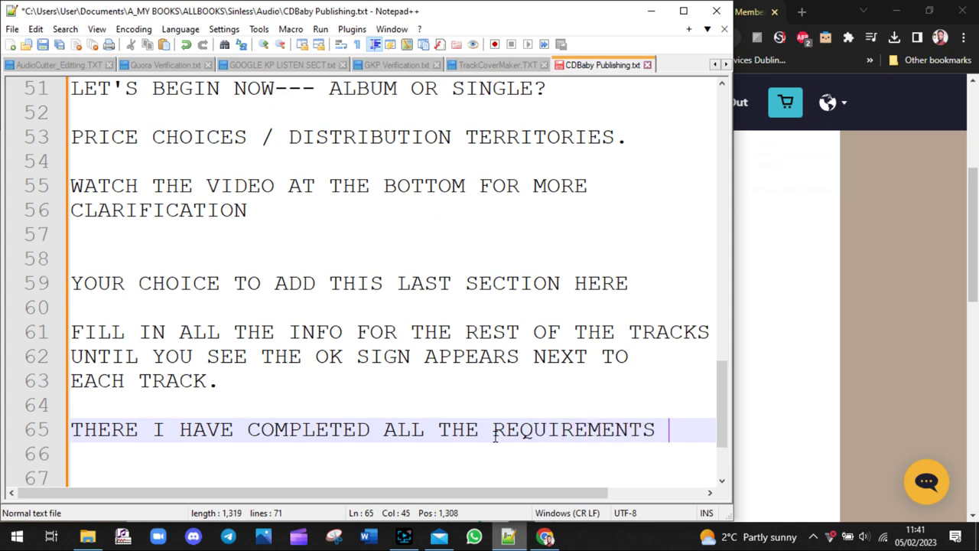
pyautogui.write('NTS')
# - Continue the note on a new line with "AND YOU CAN SEE THE BLUE TICK BESIDE" and start another line
pyautogui.press('Return')
pyautogui.write('A')
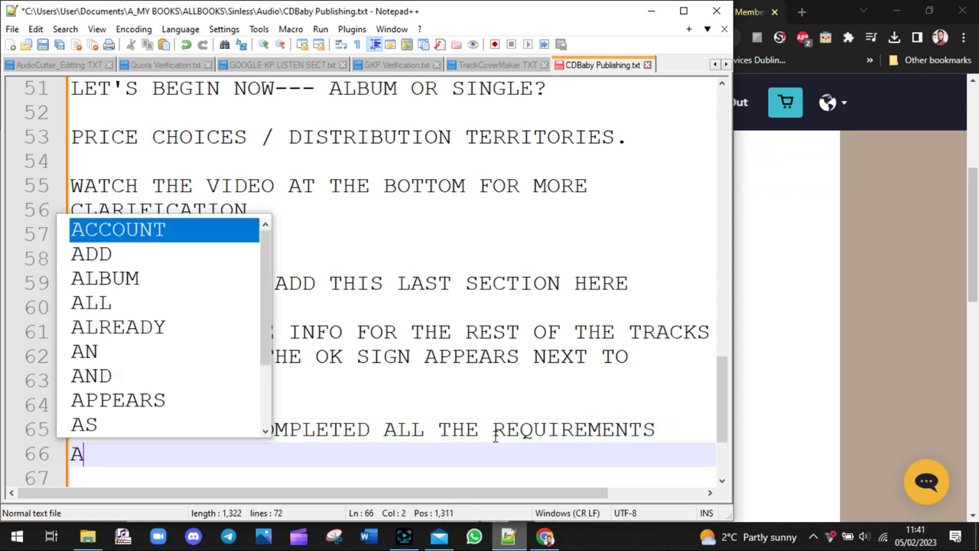
pyautogui.write('ND YOU CAN SEE')
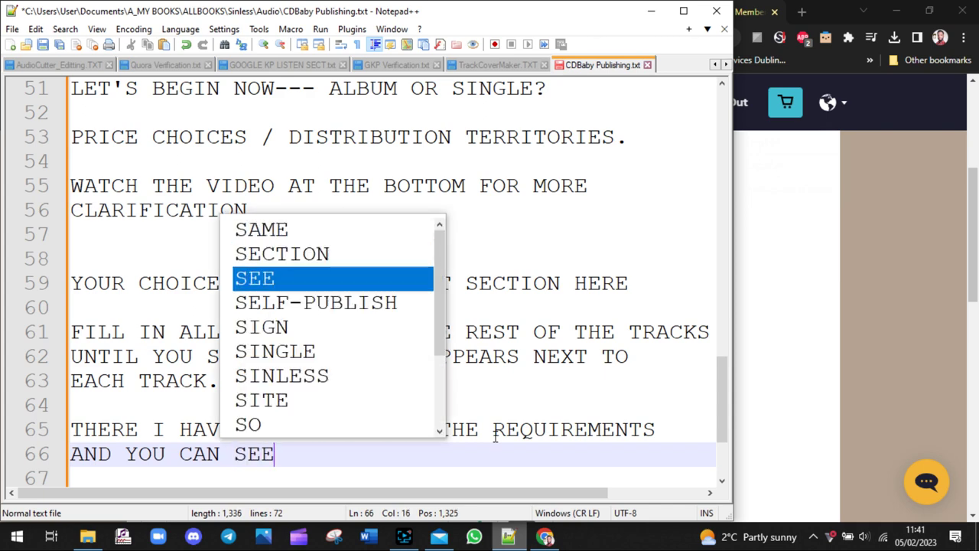
pyautogui.write(' THE BL')
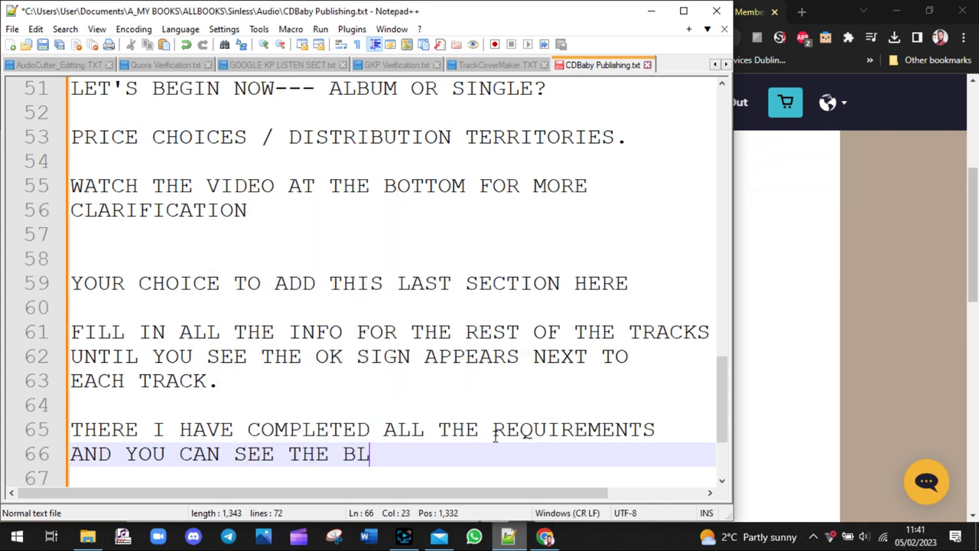
pyautogui.write('UE TICK ')
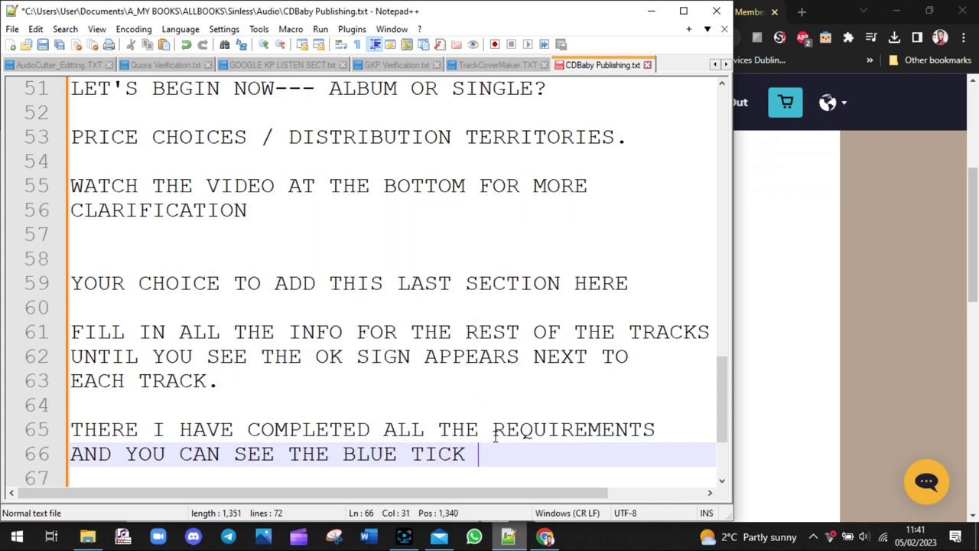
pyautogui.write('BESIDE')
pyautogui.press('Return')
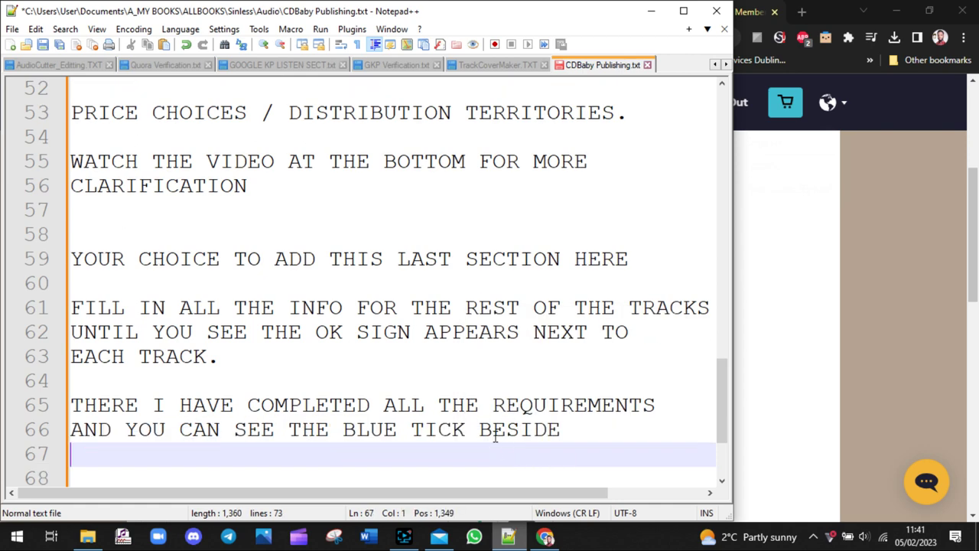